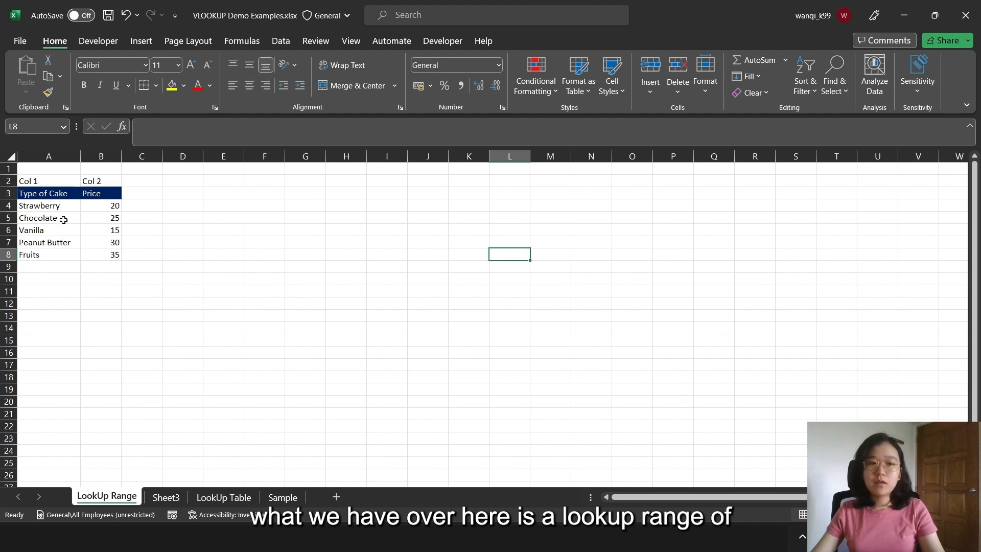
# On Sheet3, start a VLOOKUP formula in the first Price cell C2 with B2 as the lookup value
pyautogui.click(166, 497)
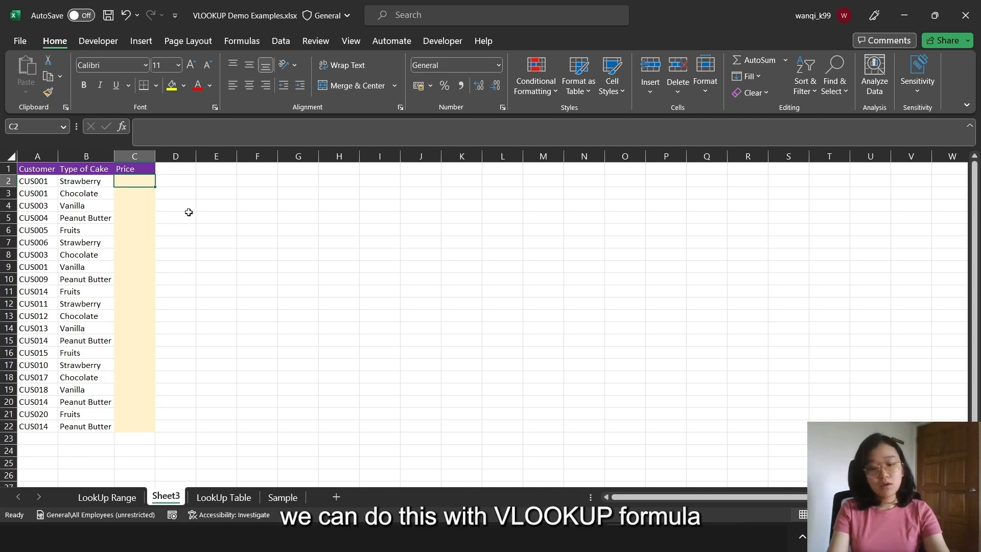
pyautogui.write('=')
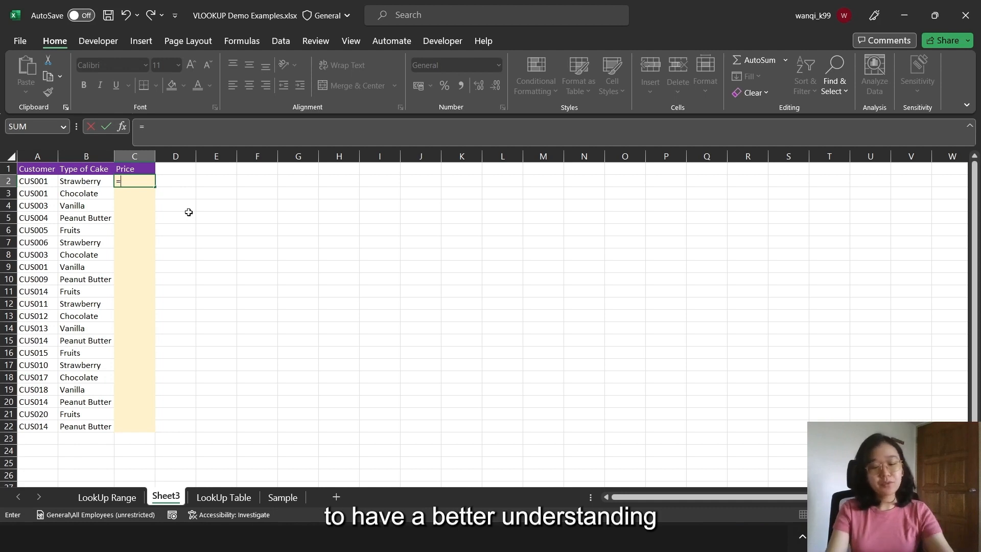
pyautogui.write('vlo')
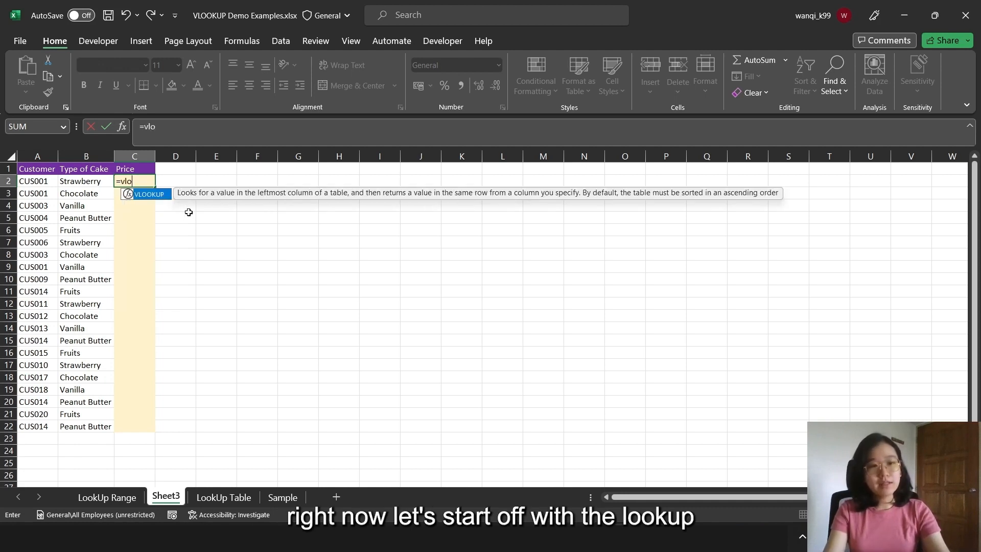
pyautogui.write('ok')
pyautogui.press('Tab')
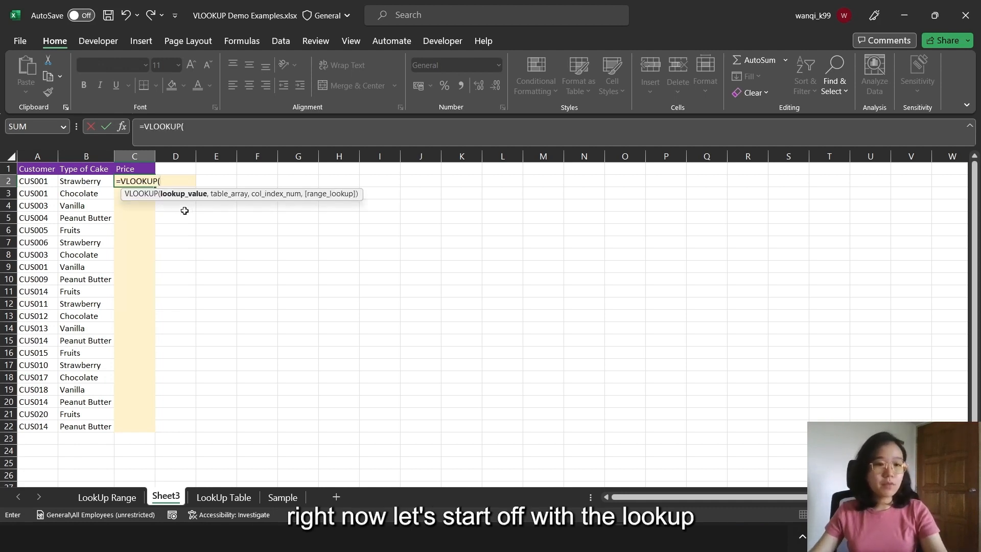
pyautogui.click(85, 180)
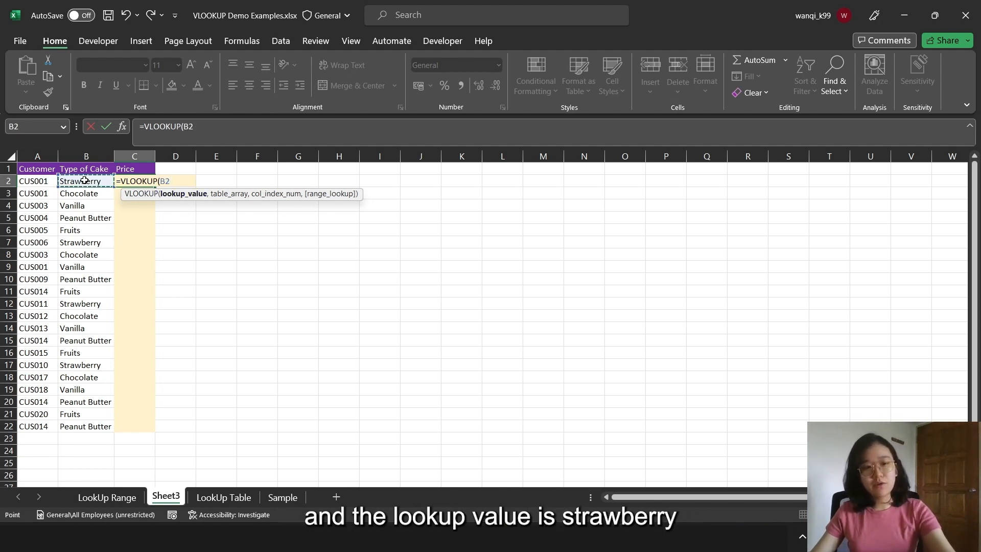
pyautogui.write(',')
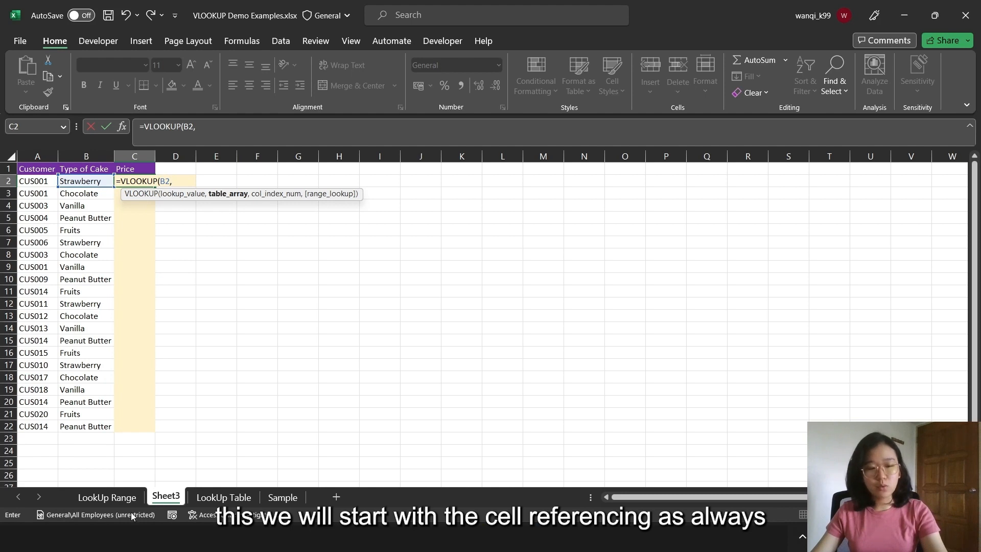
# Complete the VLOOKUP with range A4:B8 on the LookUp Range sheet as table array, column index 2 and FALSE for exact match
pyautogui.click(106, 497)
pyautogui.moveTo(46, 207); pyautogui.dragTo(113, 254)
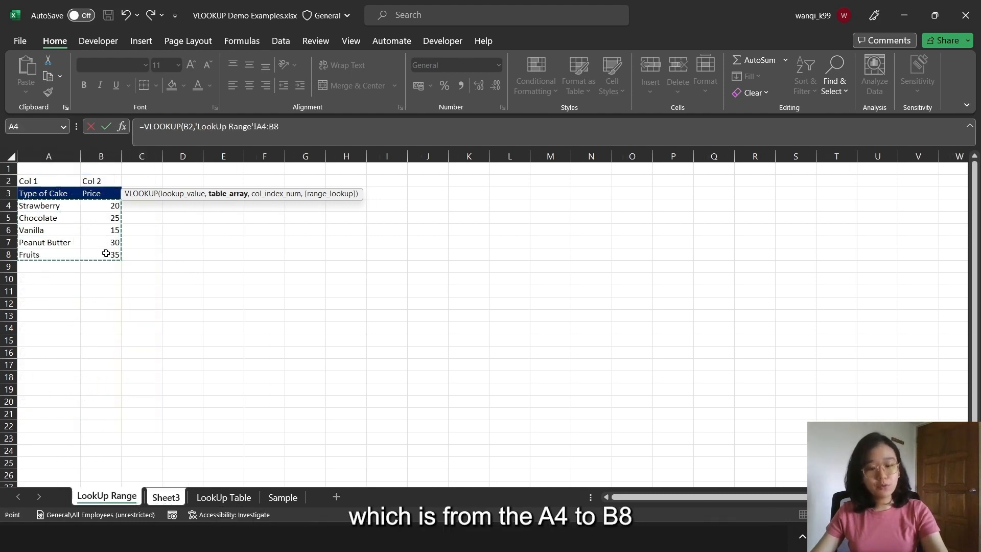
pyautogui.write(',')
pyautogui.click(307, 137)
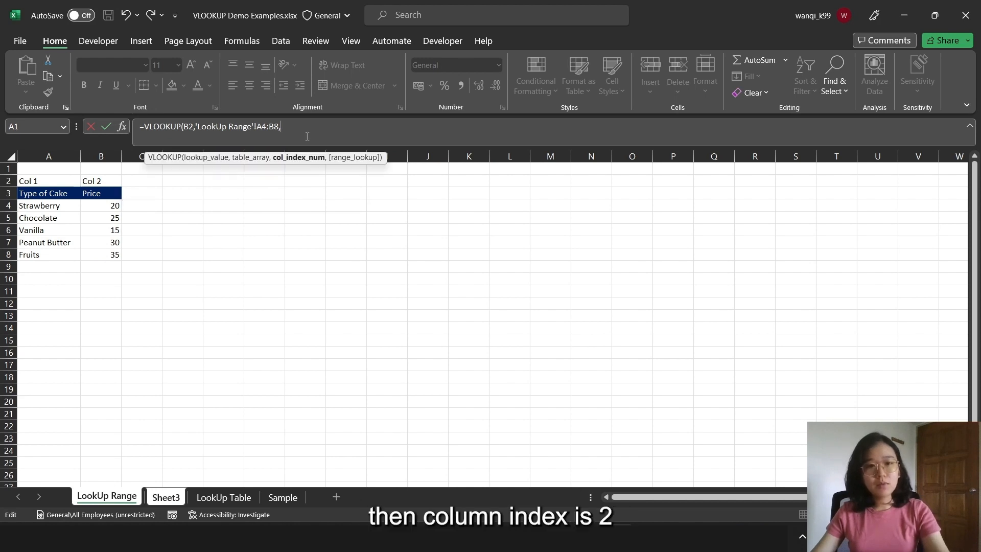
pyautogui.write('2,')
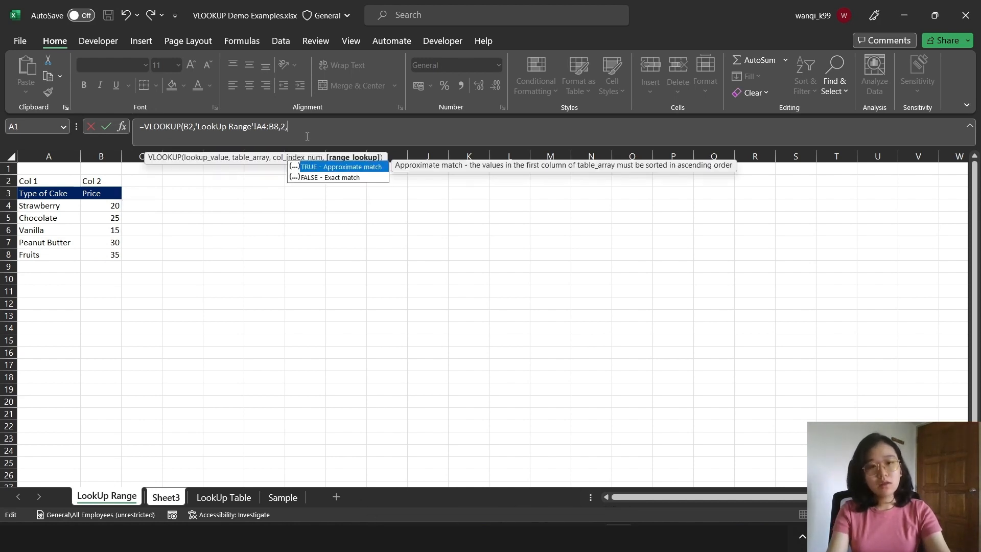
pyautogui.write('FALSE)')
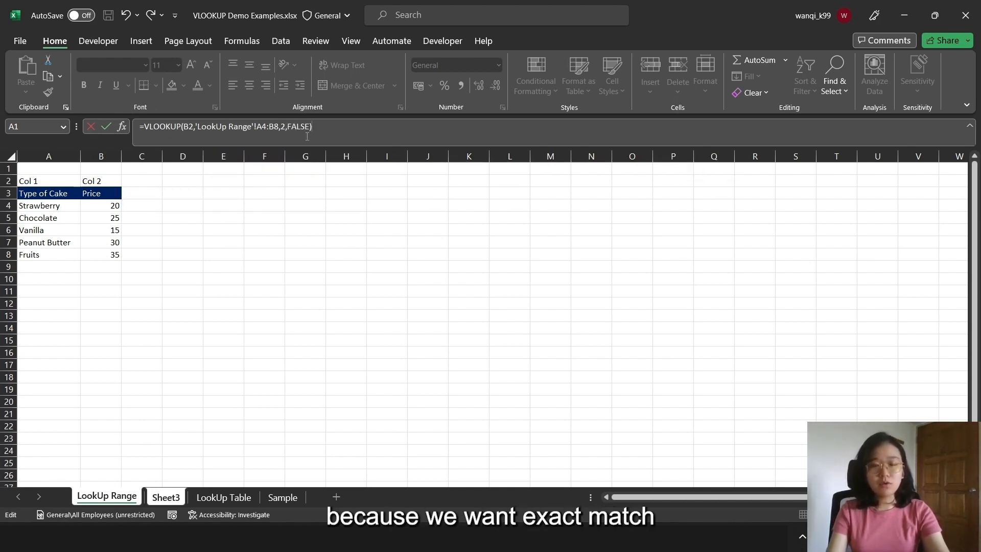
pyautogui.press('Return')
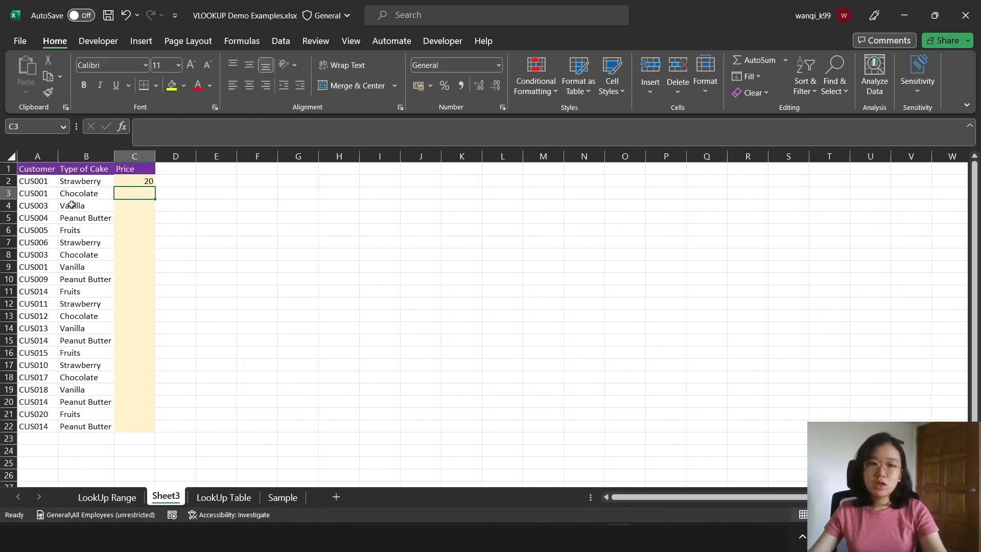
# Fill the C2 formula down to C22 and inspect the table range used in C2, C3 and C4
pyautogui.click(147, 180)
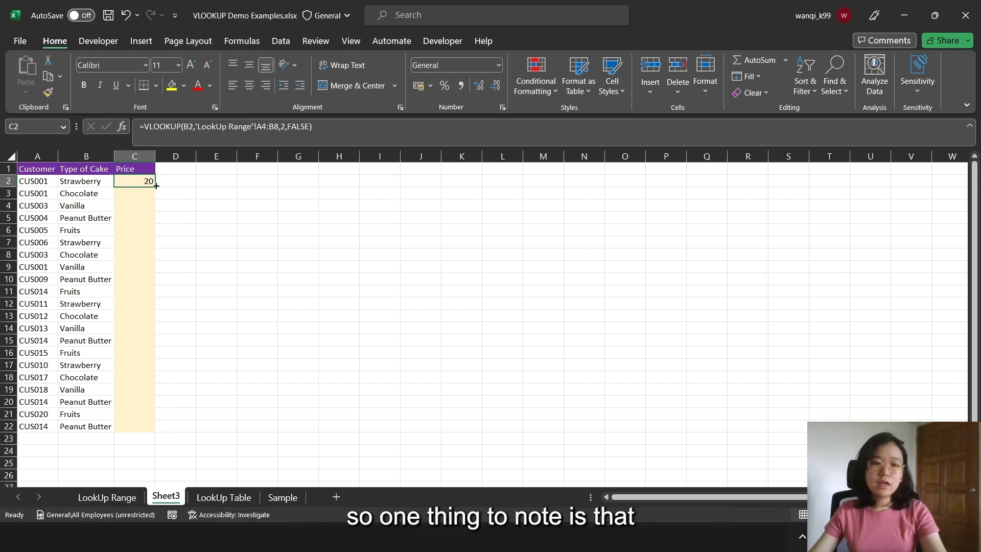
pyautogui.moveTo(156, 185); pyautogui.dragTo(136, 430)
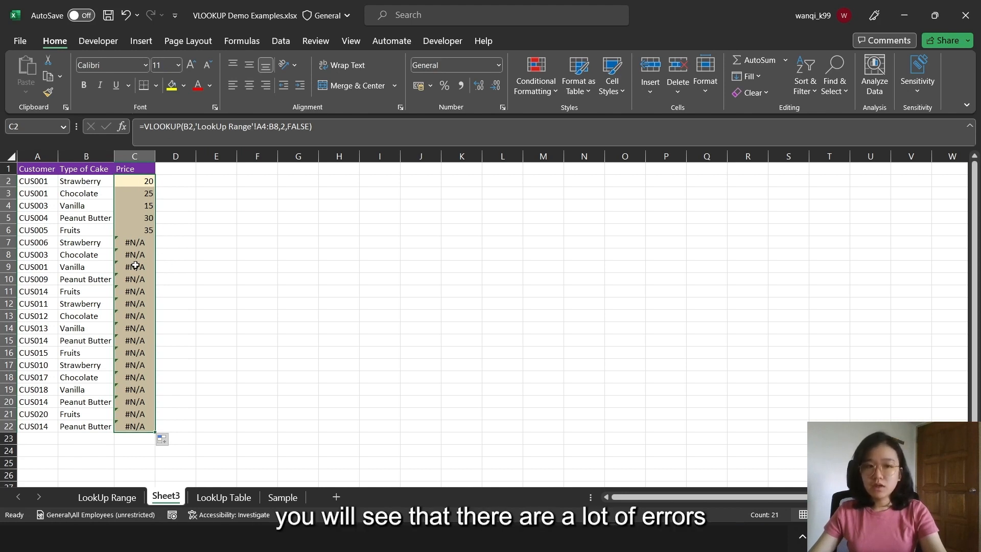
pyautogui.click(149, 183)
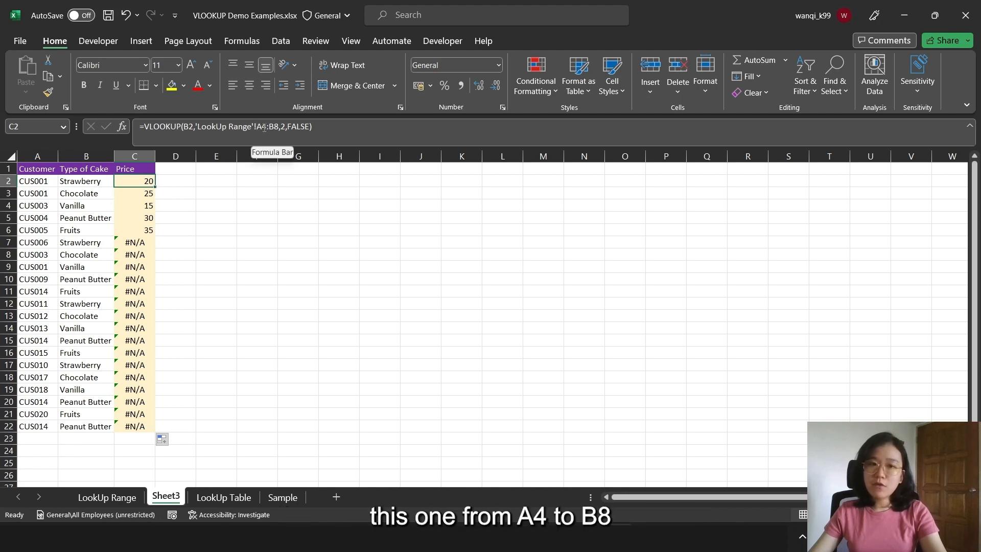
pyautogui.moveTo(257, 127); pyautogui.dragTo(274, 128)
pyautogui.press('Return')
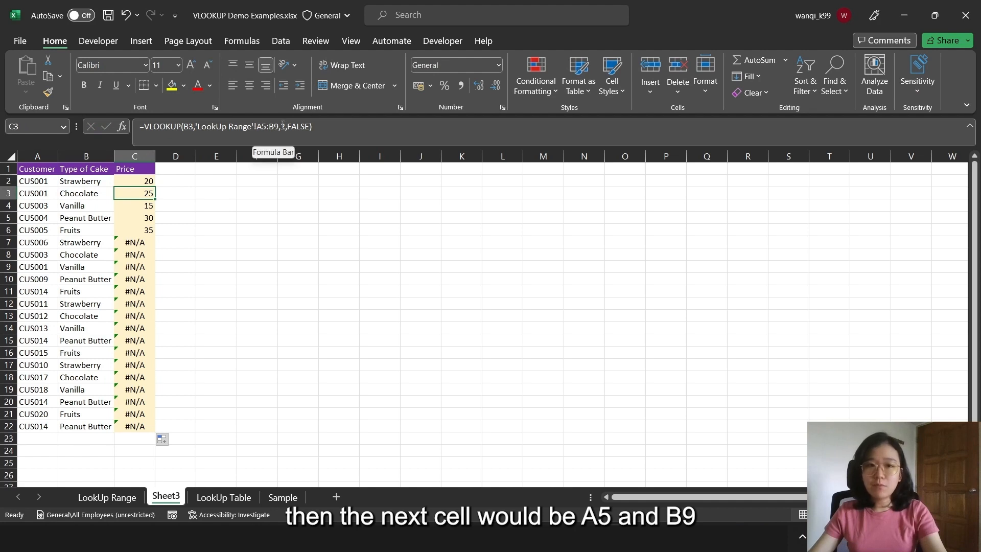
pyautogui.click(142, 206)
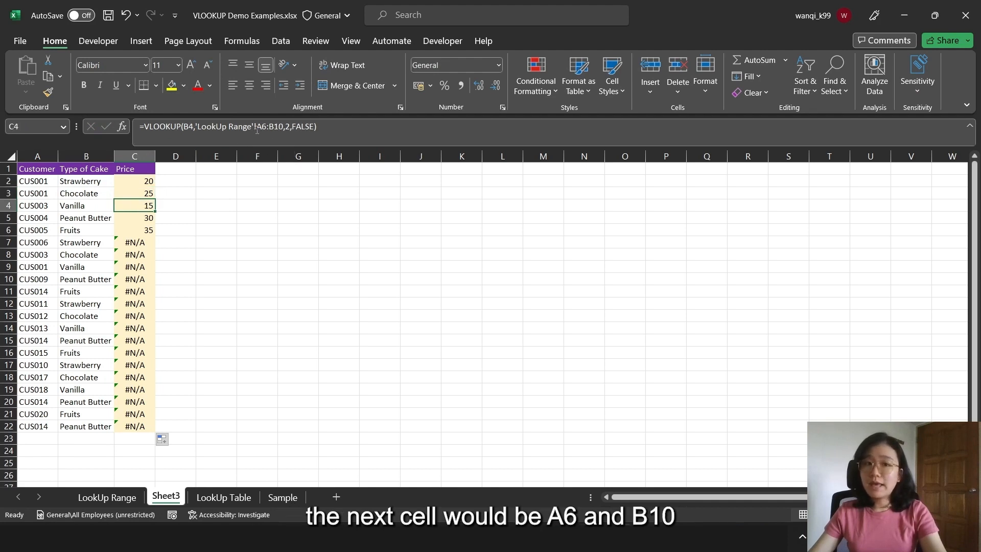
# Make the table array in the C2 formula absolute as $A$4:$B$8
pyautogui.click(137, 181)
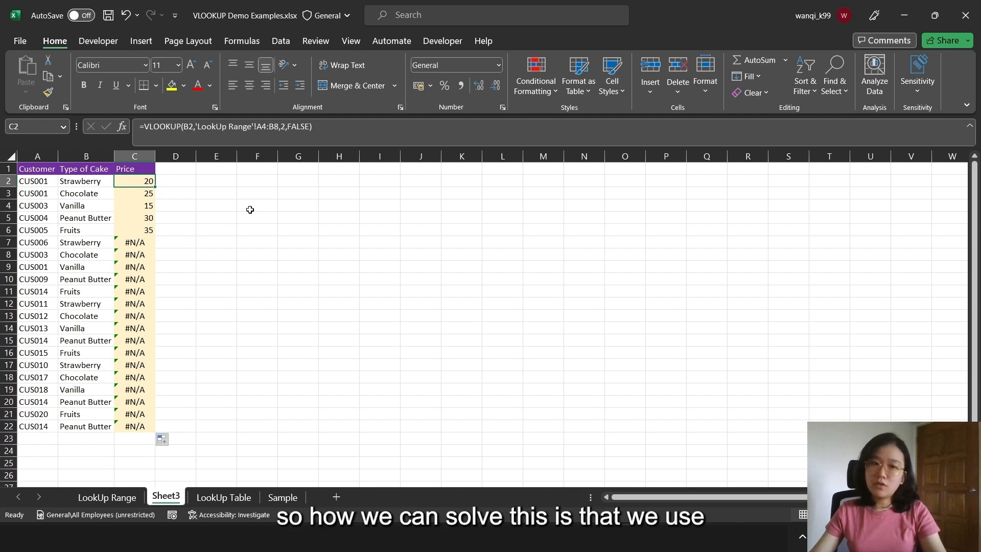
pyautogui.doubleClick(270, 126)
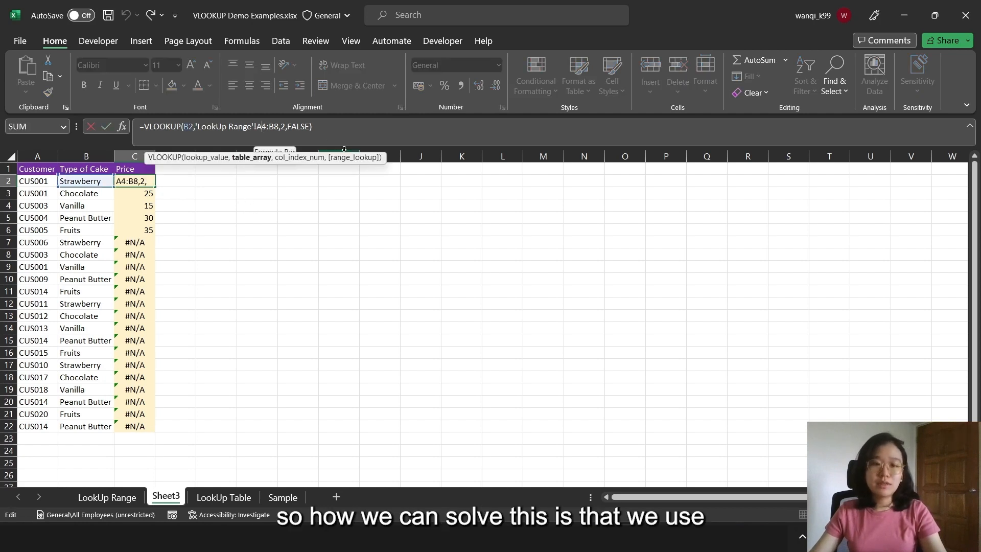
pyautogui.press('F4')
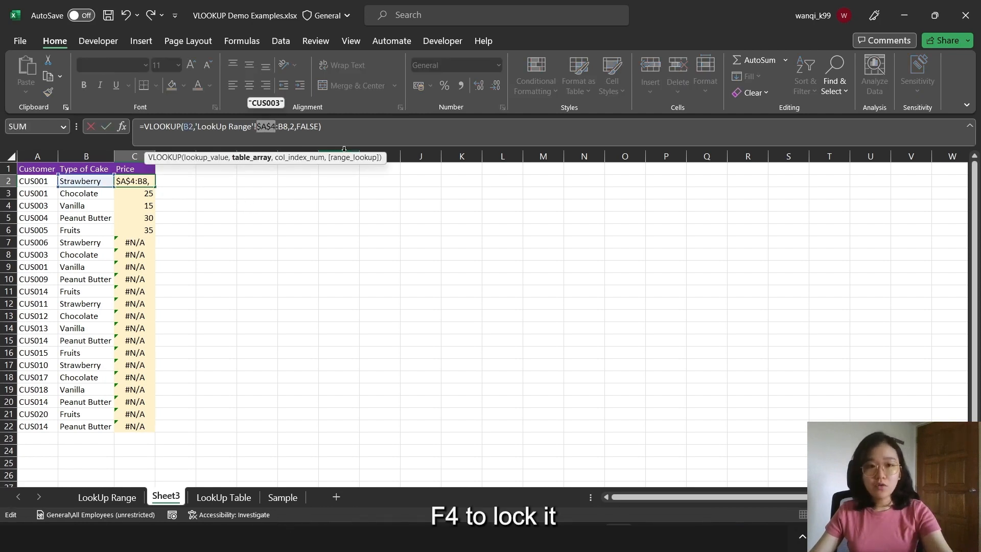
pyautogui.click(284, 127)
pyautogui.press('F4')
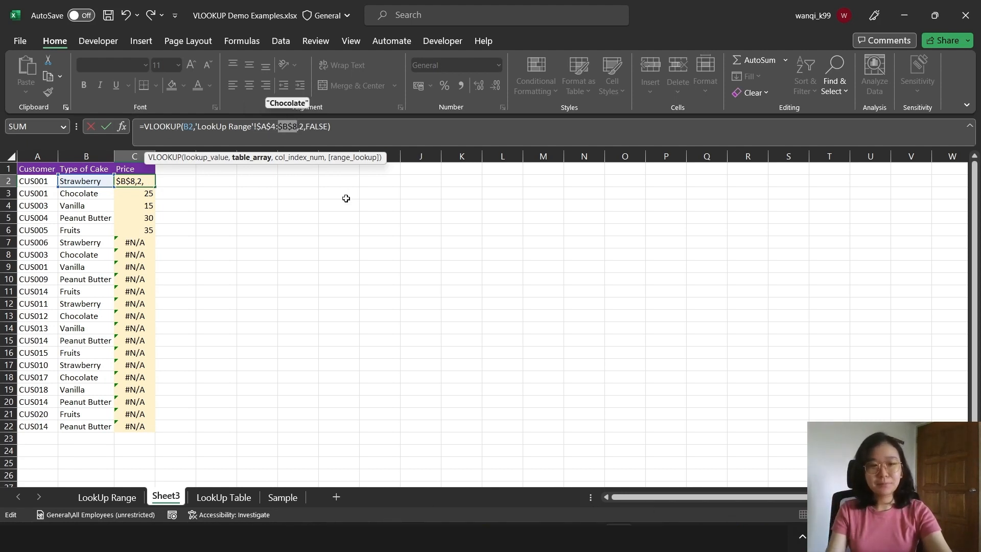
pyautogui.press('Return')
# Fill the C2 formula with the locked range down to C22 and check the formulas in the first and last rows
pyautogui.click(146, 182)
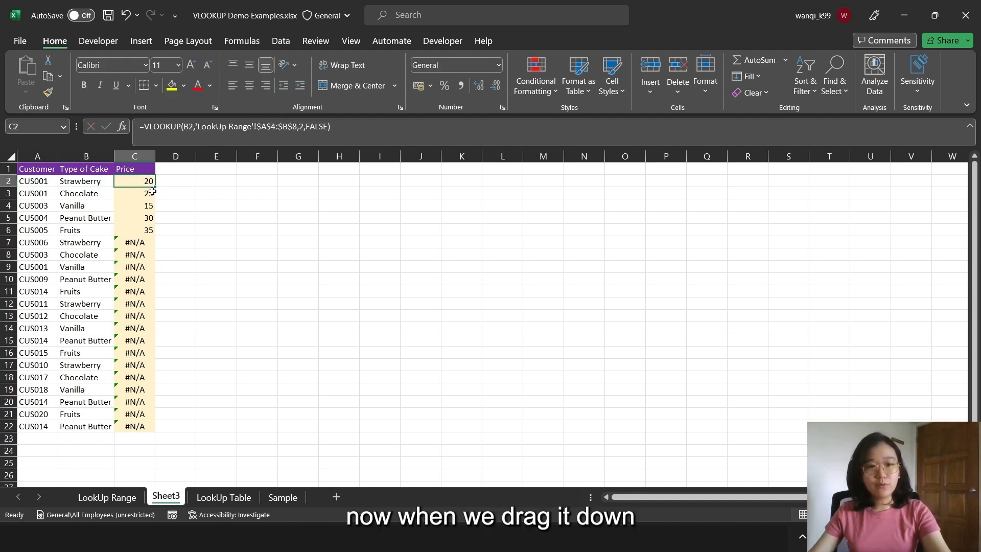
pyautogui.moveTo(155, 187); pyautogui.dragTo(154, 433)
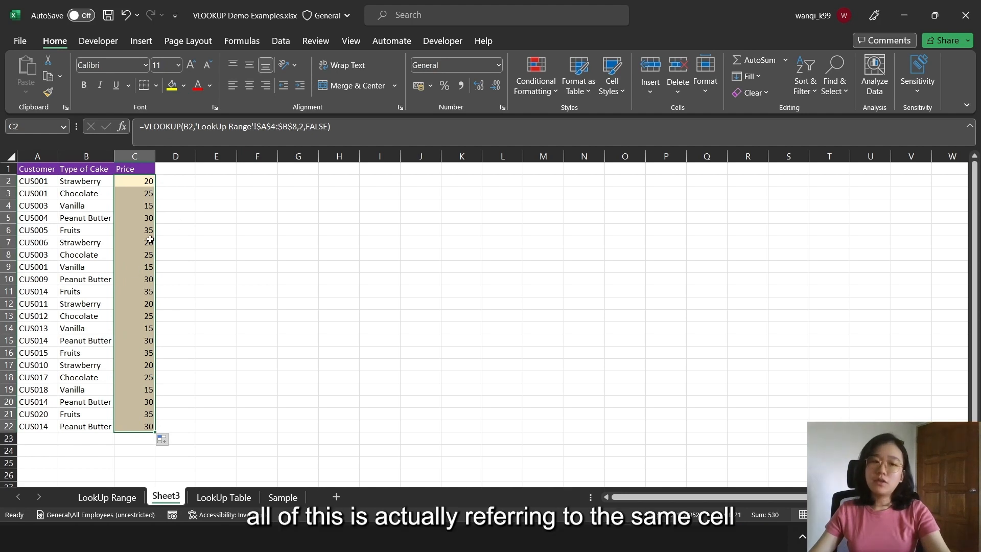
pyautogui.click(187, 243)
pyautogui.click(140, 184)
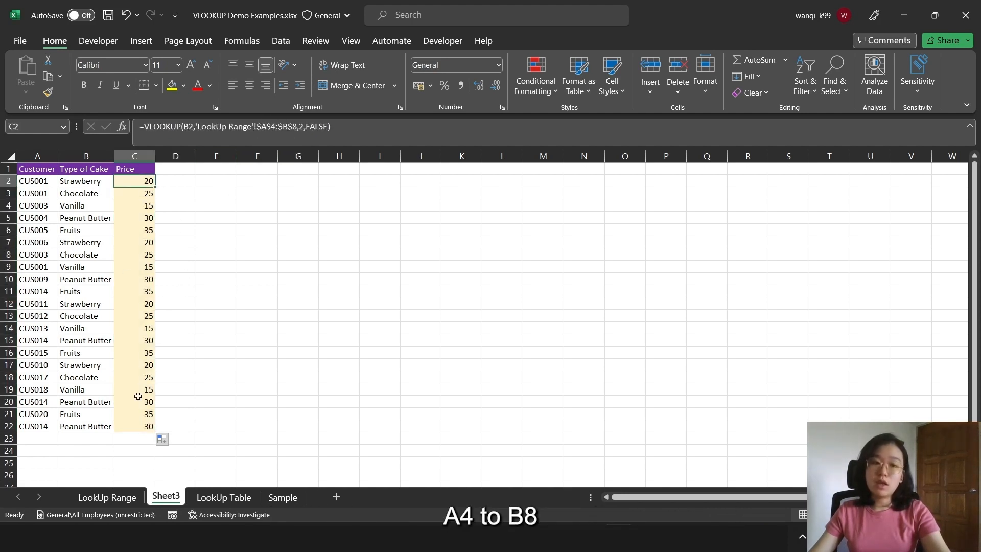
pyautogui.click(144, 426)
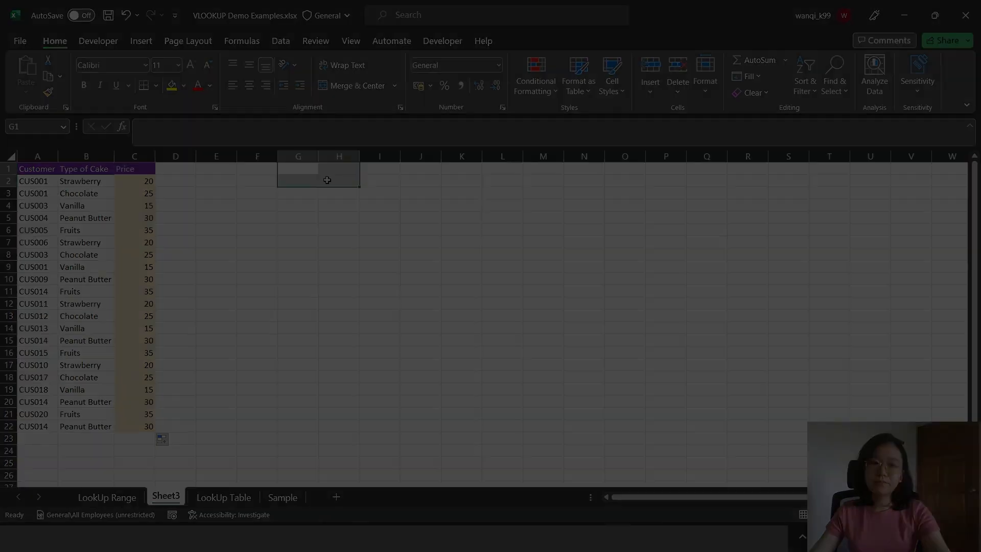
# On the LookUp Table sheet, start a VLOOKUP formula in G4 with F4 as the lookup value
pyautogui.click(224, 497)
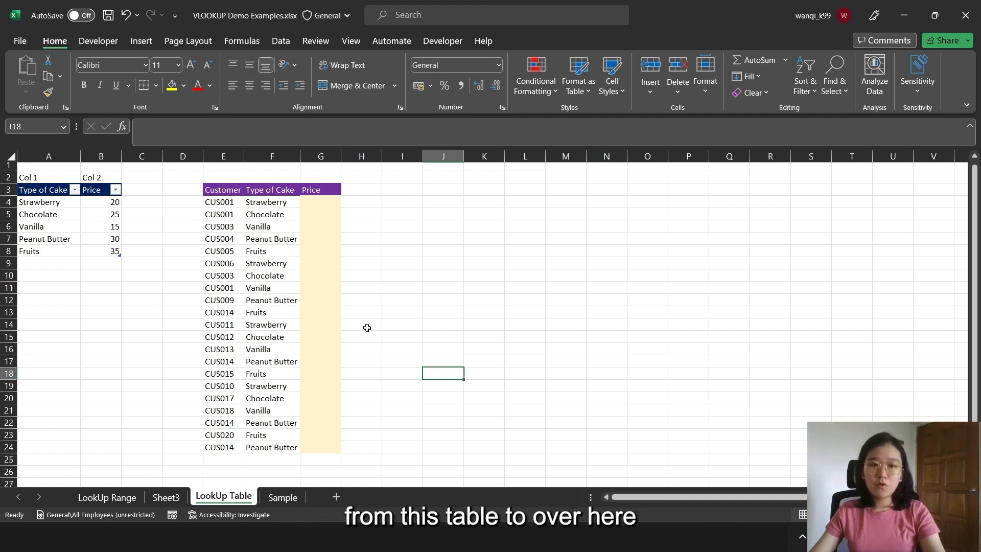
pyautogui.click(329, 204)
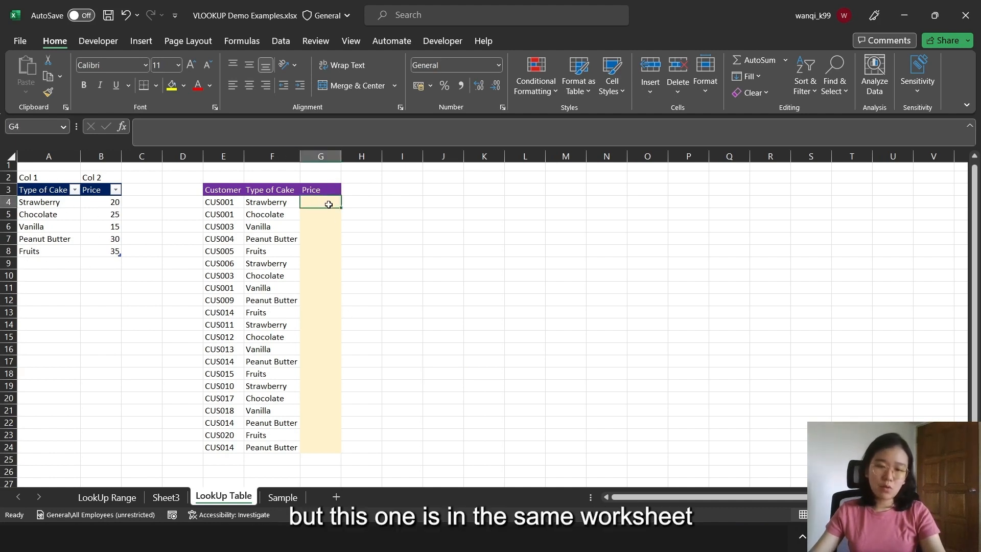
pyautogui.write('=vllo')
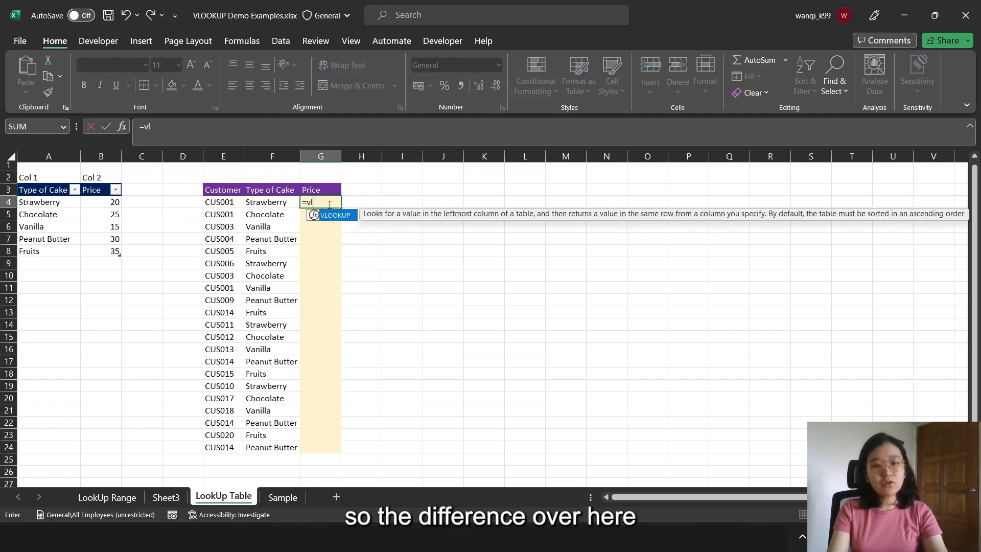
pyautogui.press('BackSpace')
pyautogui.press('BackSpace')
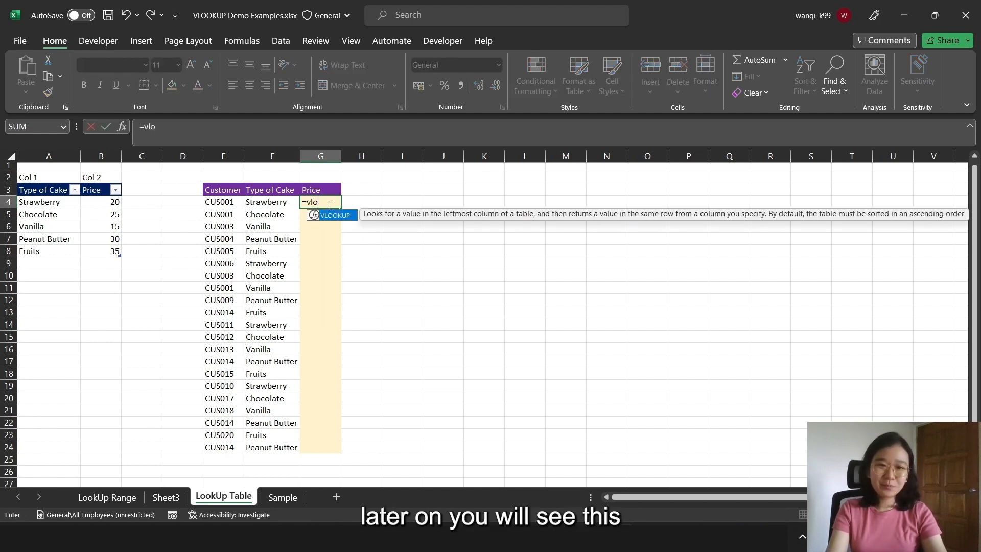
pyautogui.write('o')
pyautogui.press('Tab')
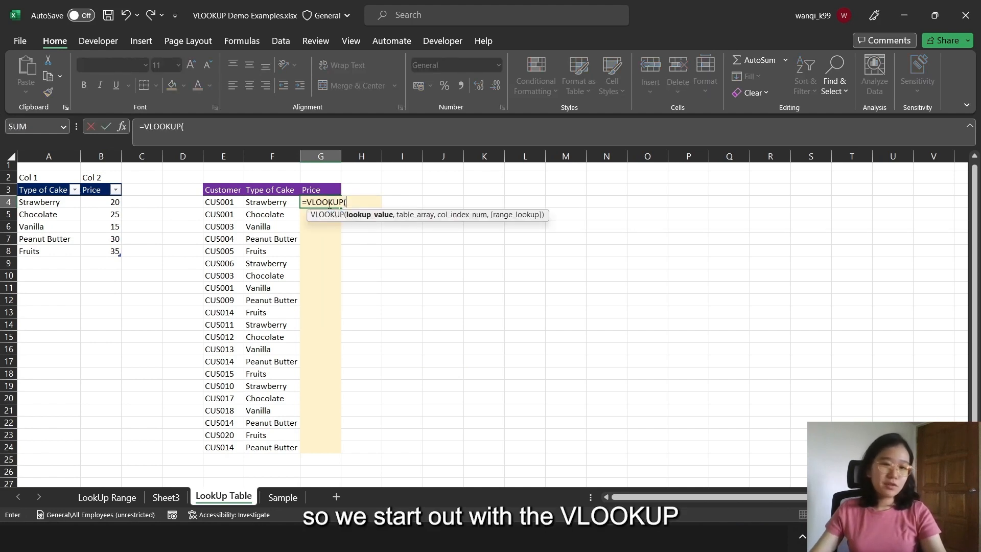
pyautogui.click(256, 203)
pyautogui.write(',')
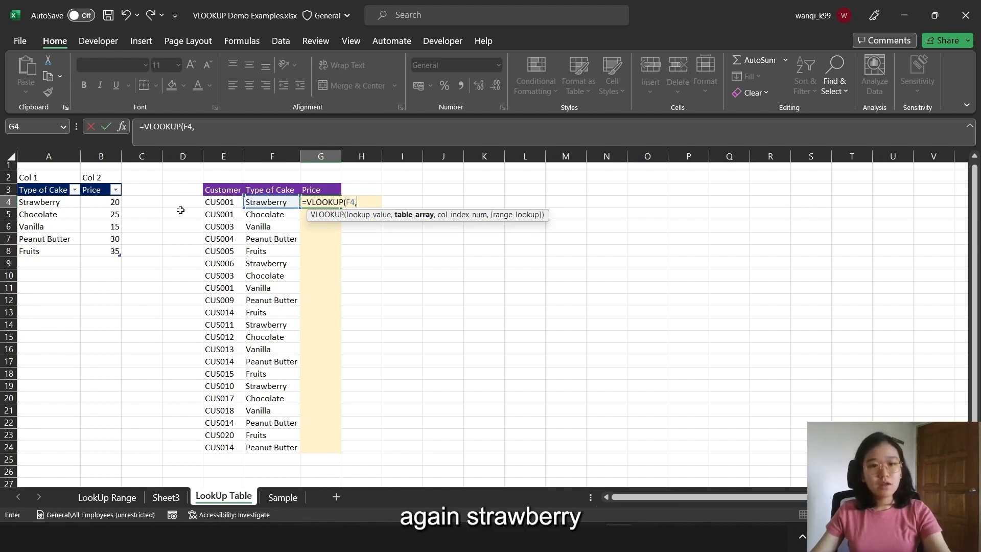
# Complete the G4 VLOOKUP with the cake price table Table2 (A4:B8) as table array, column index 2 and FALSE, and reselect G4
pyautogui.moveTo(43, 206); pyautogui.dragTo(117, 253)
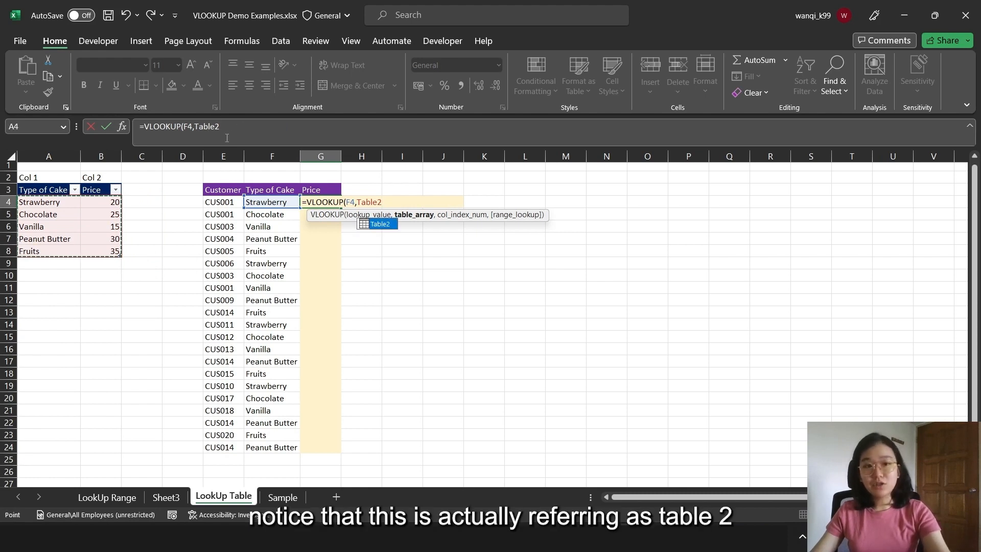
pyautogui.write(',')
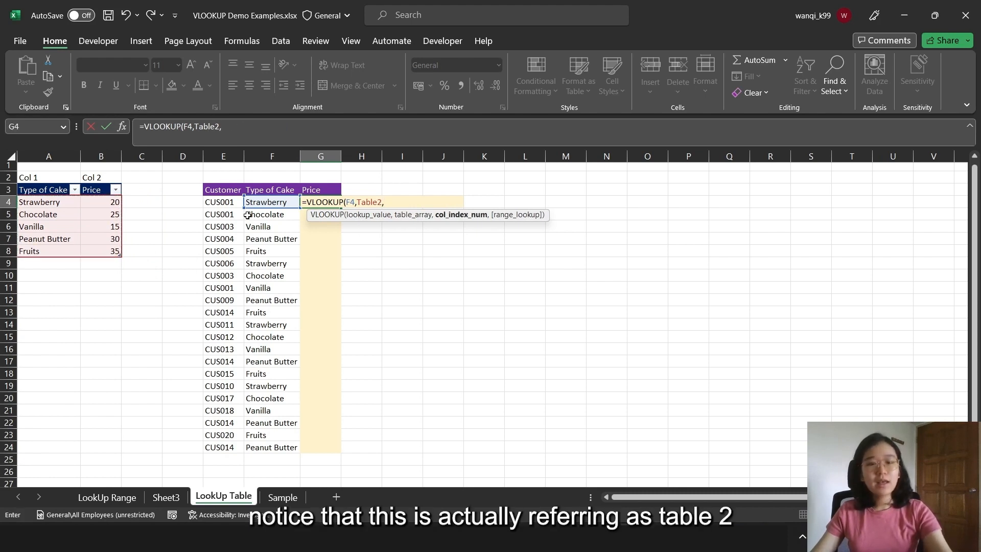
pyautogui.write('2')
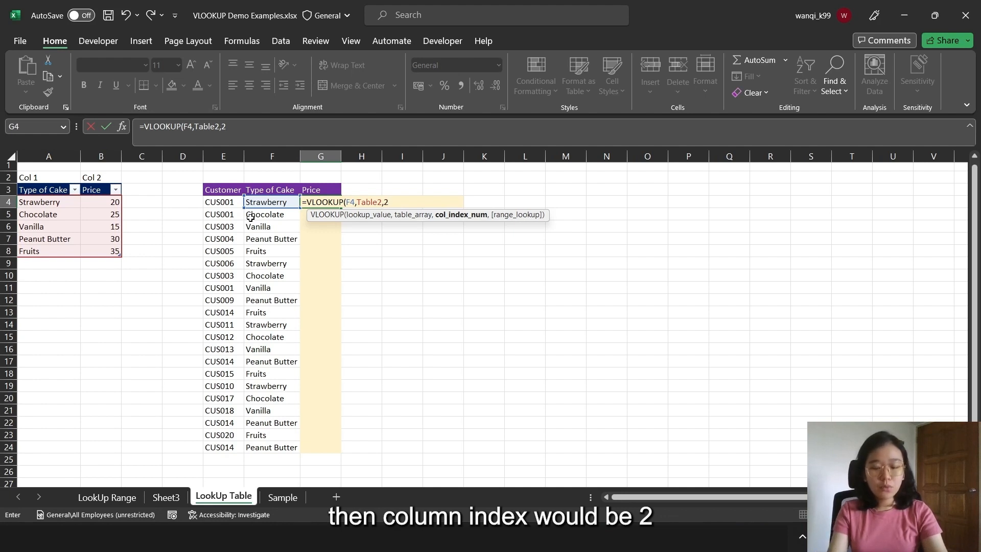
pyautogui.write(',FALSE')
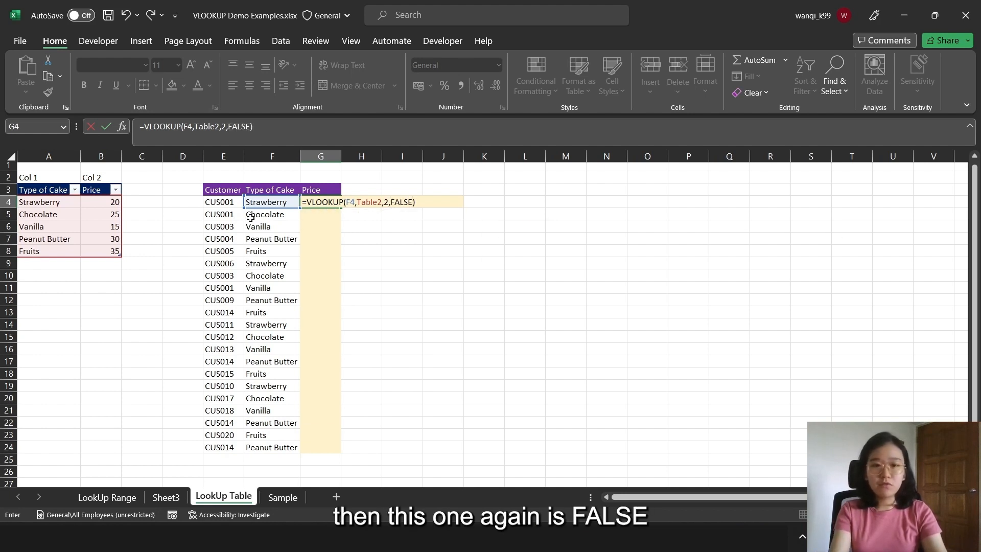
pyautogui.press('Return')
pyautogui.click(339, 204)
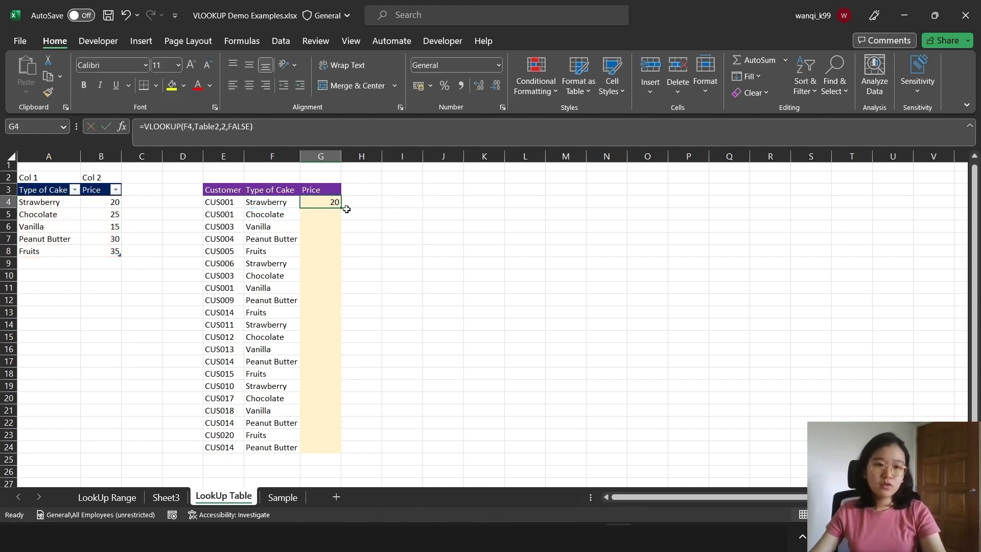
# Fill the G4 VLOOKUP formula down to G24 and check the table reference in the G6 and G4 formulas
pyautogui.moveTo(341, 208); pyautogui.dragTo(318, 456)
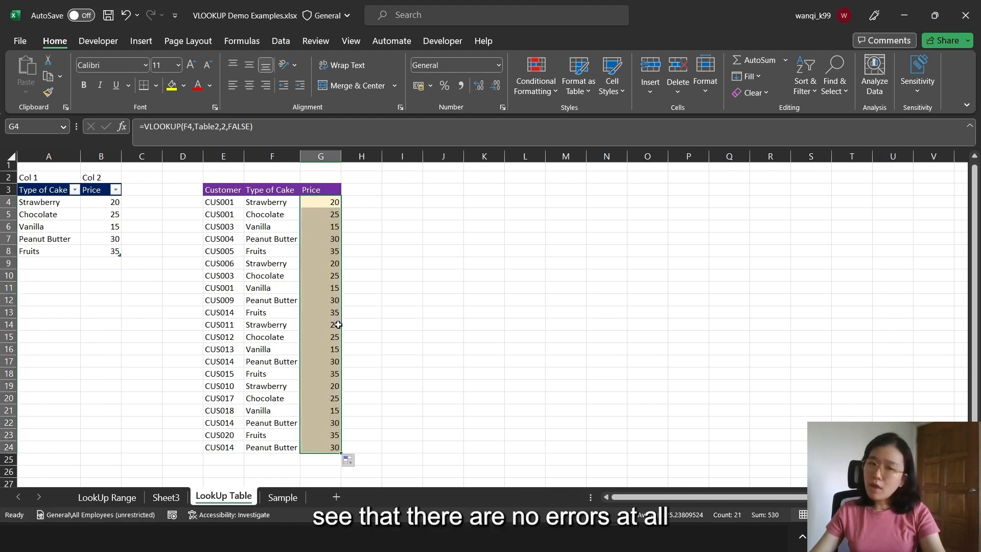
pyautogui.click(337, 226)
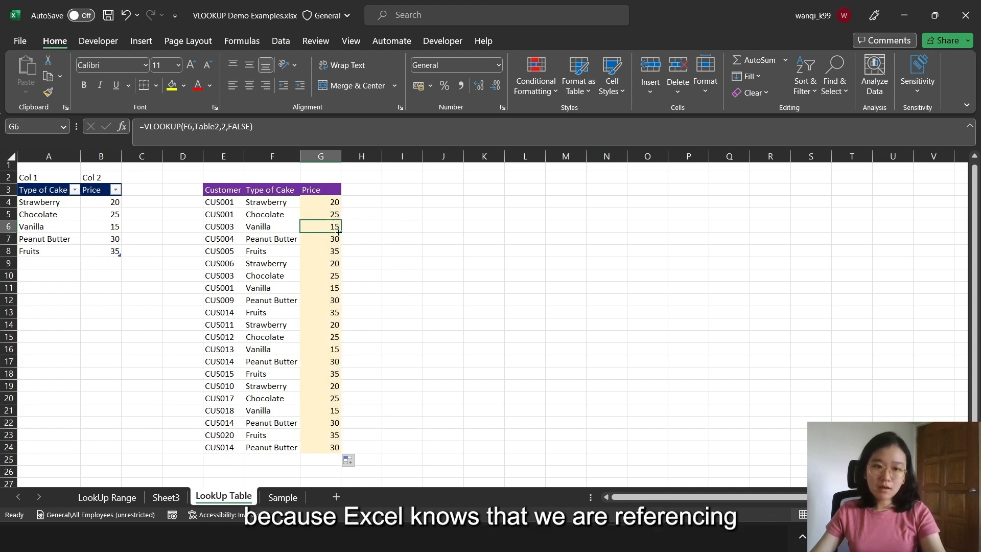
pyautogui.click(332, 202)
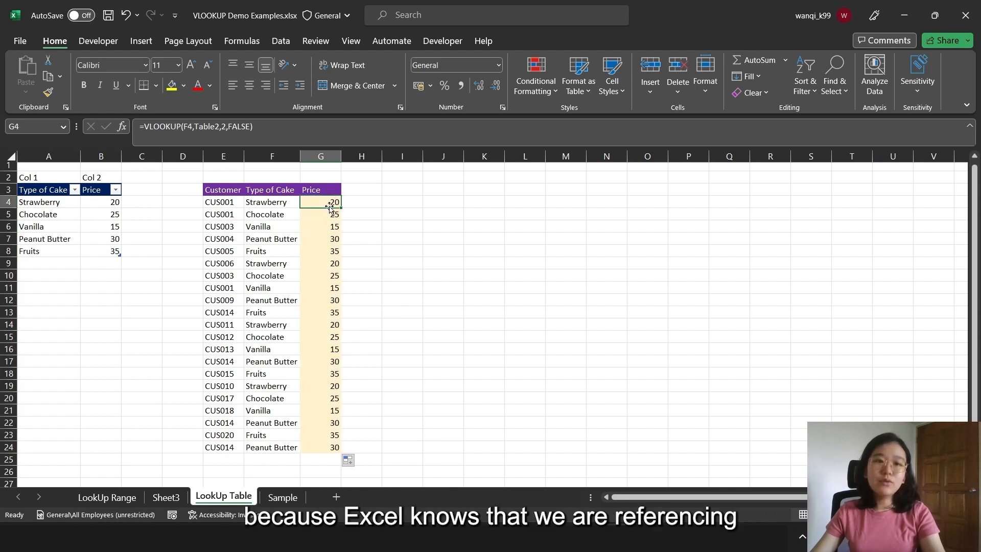
pyautogui.click(220, 128)
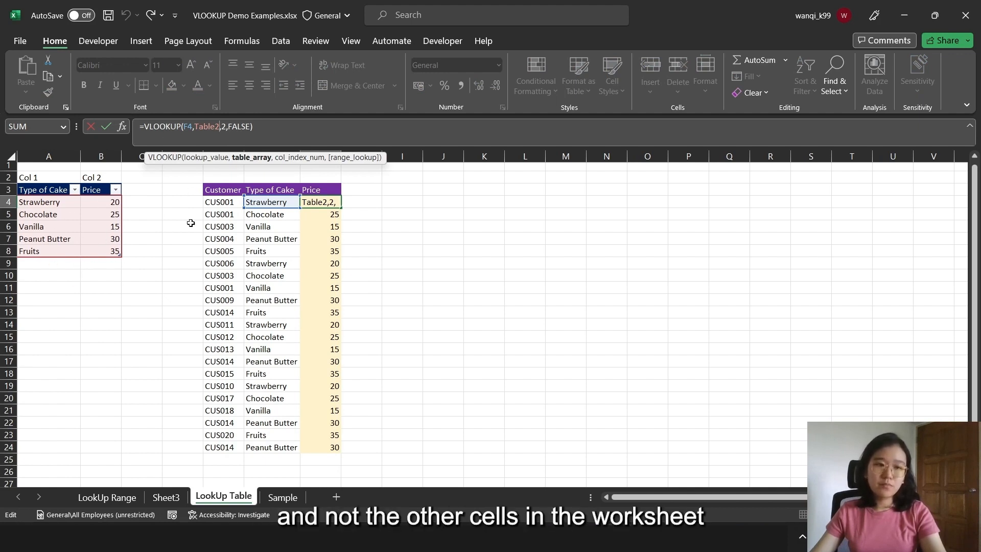
pyautogui.hotkey('ctrl', 'Return')
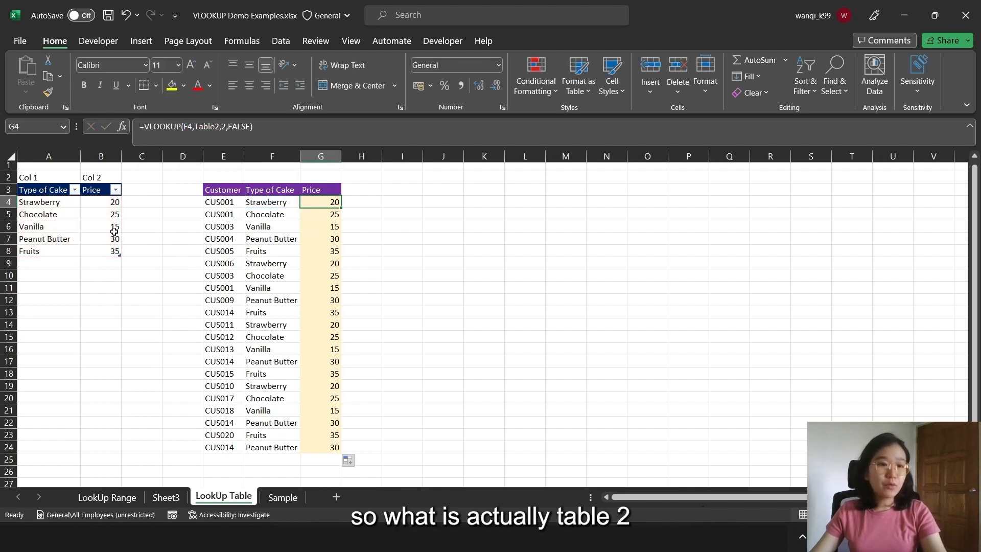
# Check the cake price table's name in its table properties and compare it with the table array in the G4 formula
pyautogui.click(76, 217)
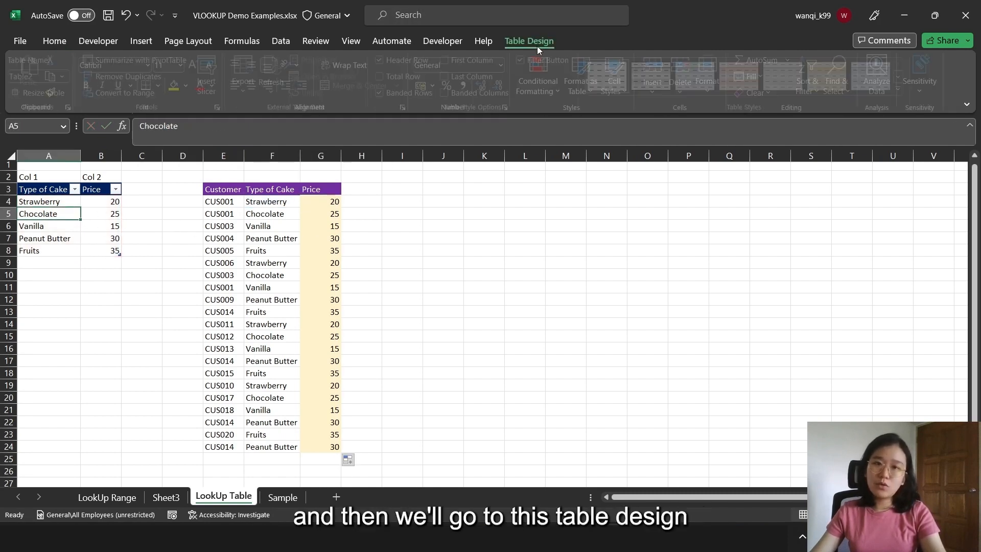
pyautogui.click(533, 42)
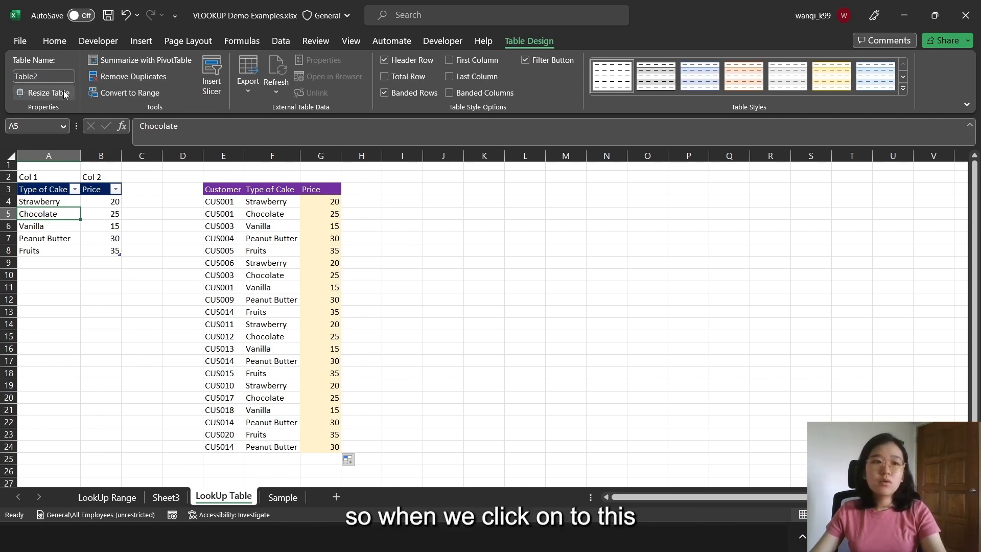
pyautogui.click(54, 75)
pyautogui.moveTo(56, 201); pyautogui.dragTo(102, 247)
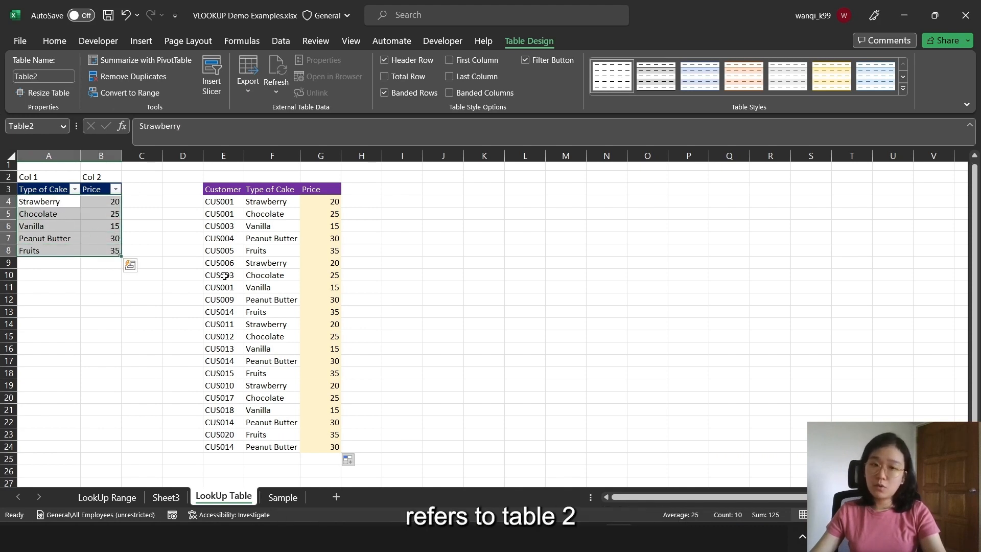
pyautogui.click(327, 200)
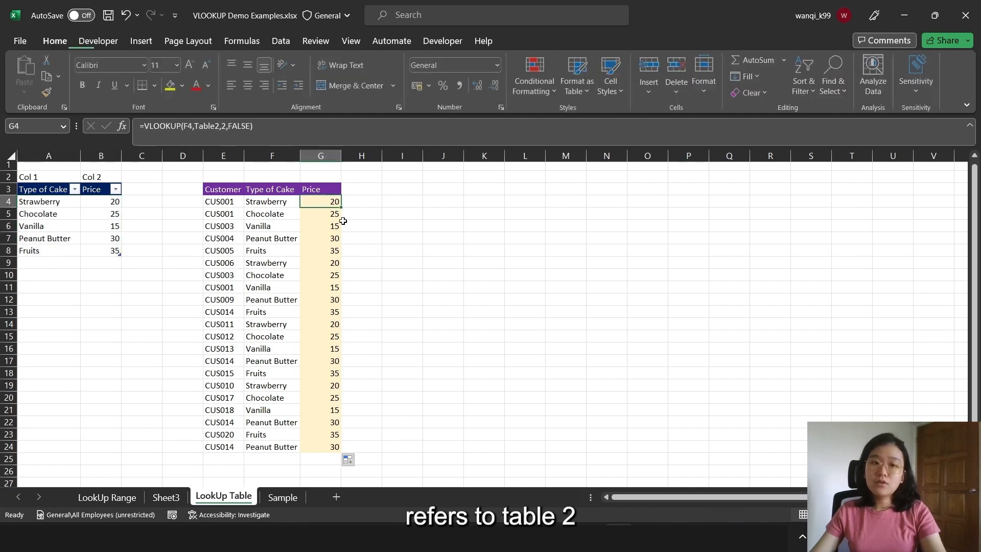
pyautogui.click(225, 126)
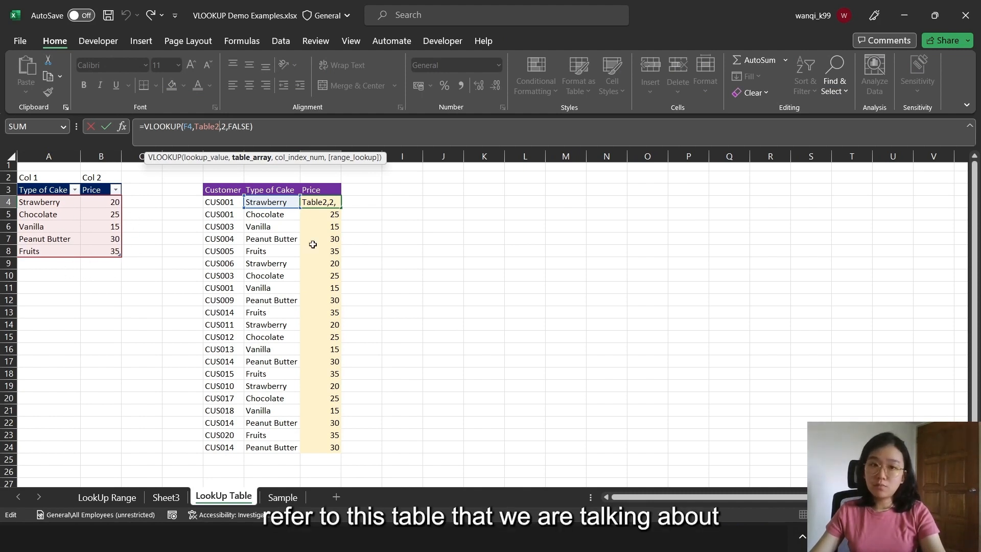
pyautogui.click(337, 274)
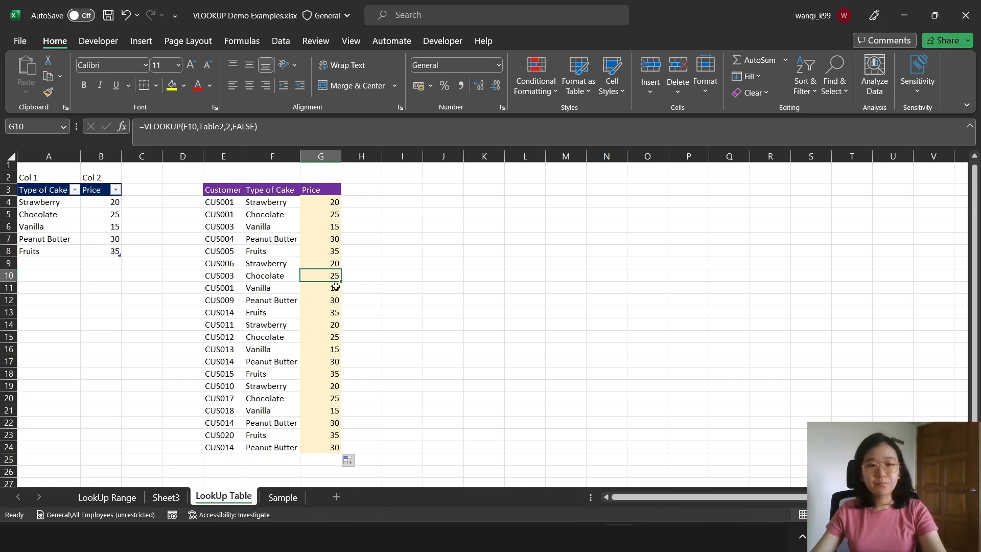
# On the Sample sheet, start a VLOOKUP formula in F5 with F4 as the lookup value
pyautogui.click(280, 499)
pyautogui.click(257, 267)
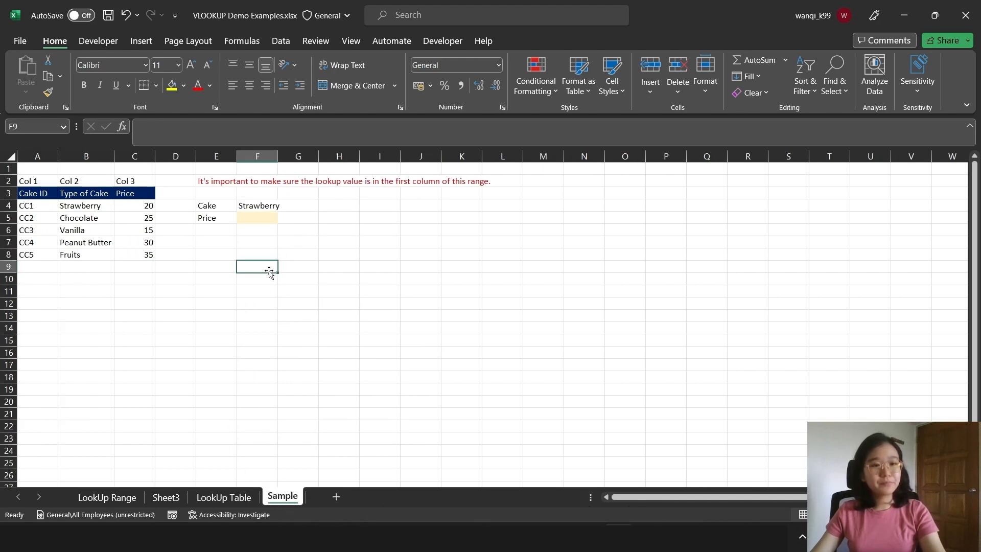
pyautogui.click(264, 217)
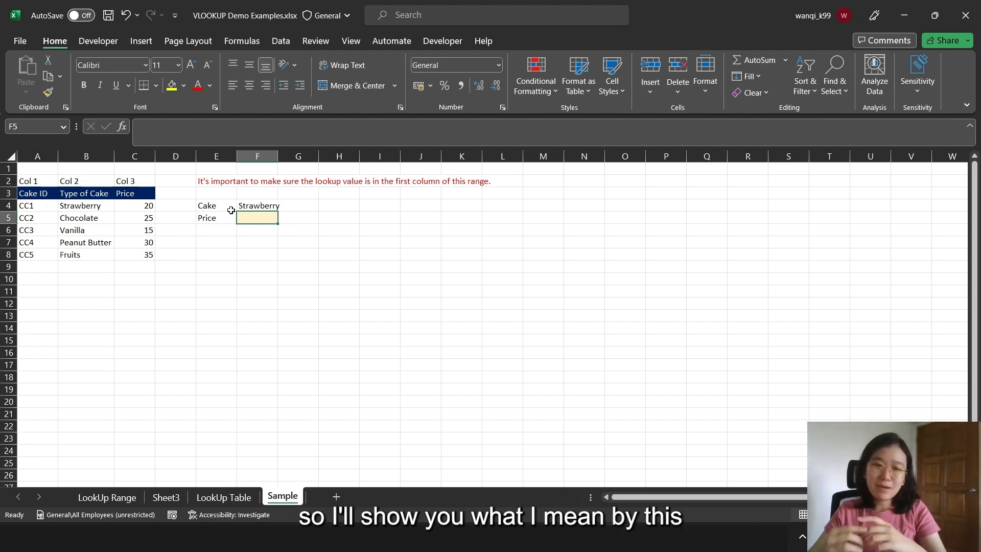
pyautogui.write('=vl')
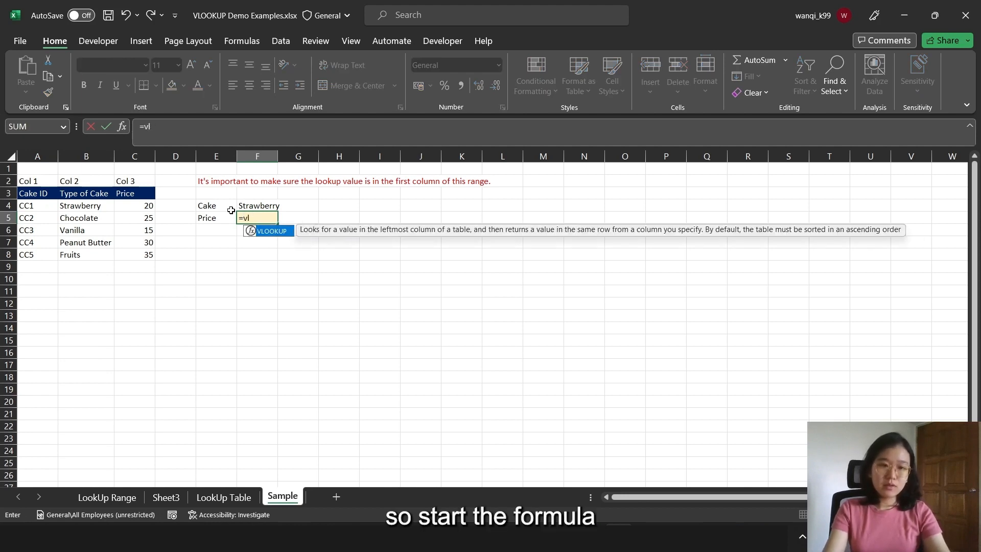
pyautogui.press('Tab')
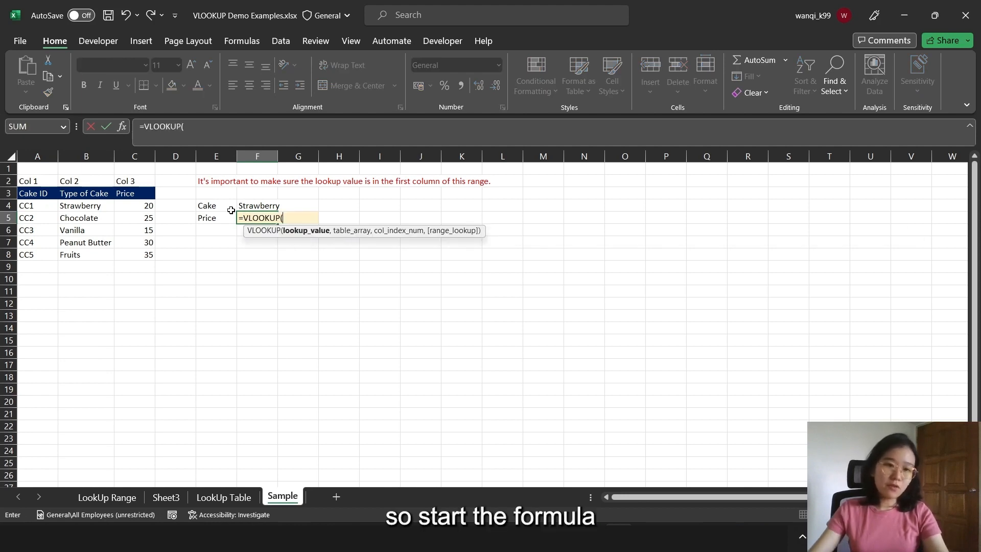
pyautogui.click(259, 205)
pyautogui.write(',')
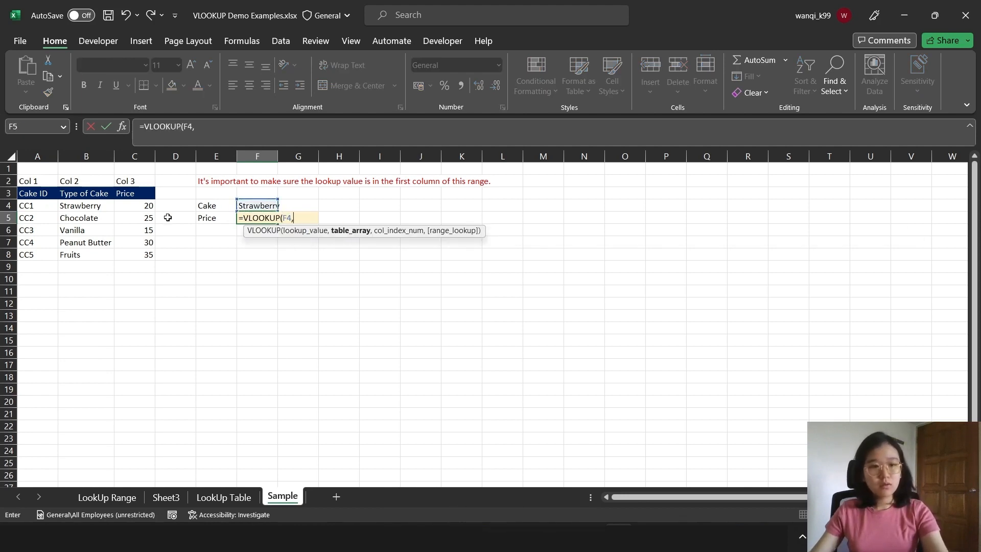
# Complete the F5 VLOOKUP with A4:C8 as table array and column index 3, and reselect F5
pyautogui.moveTo(41, 209); pyautogui.dragTo(142, 254)
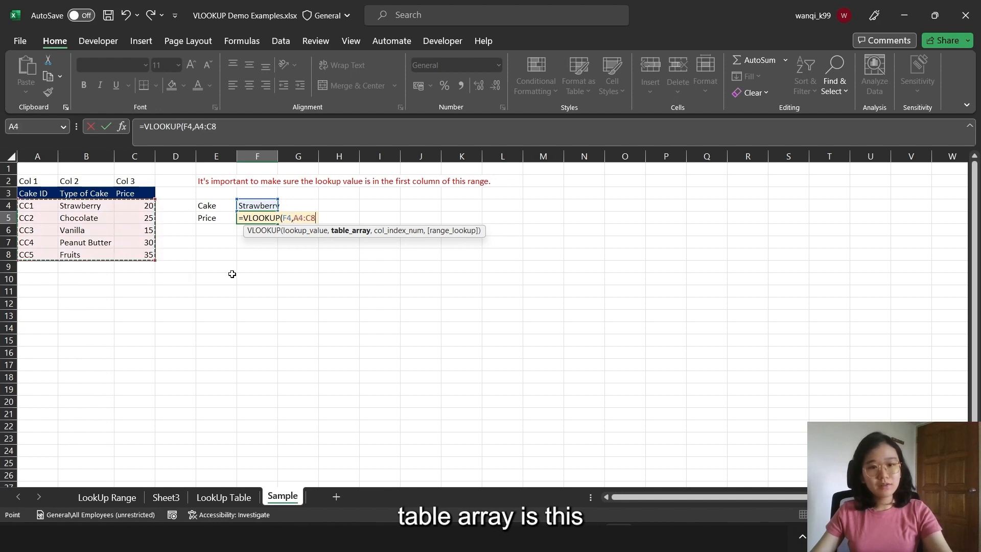
pyautogui.write(',')
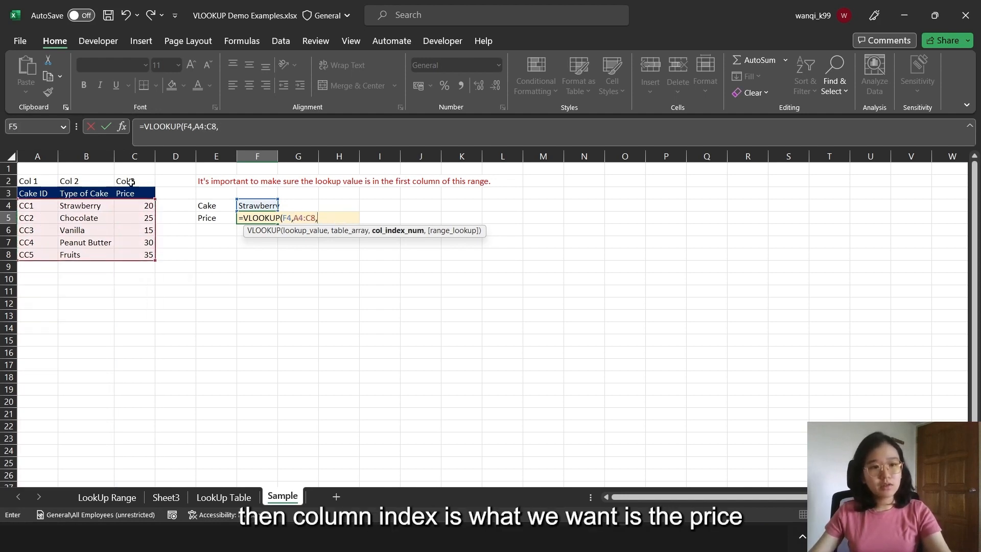
pyautogui.click(237, 132)
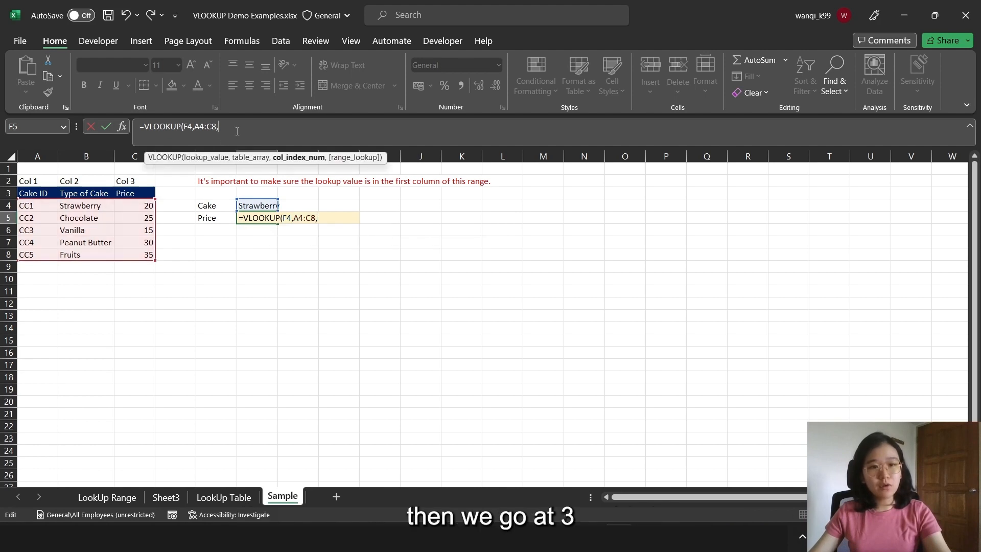
pyautogui.write('3')
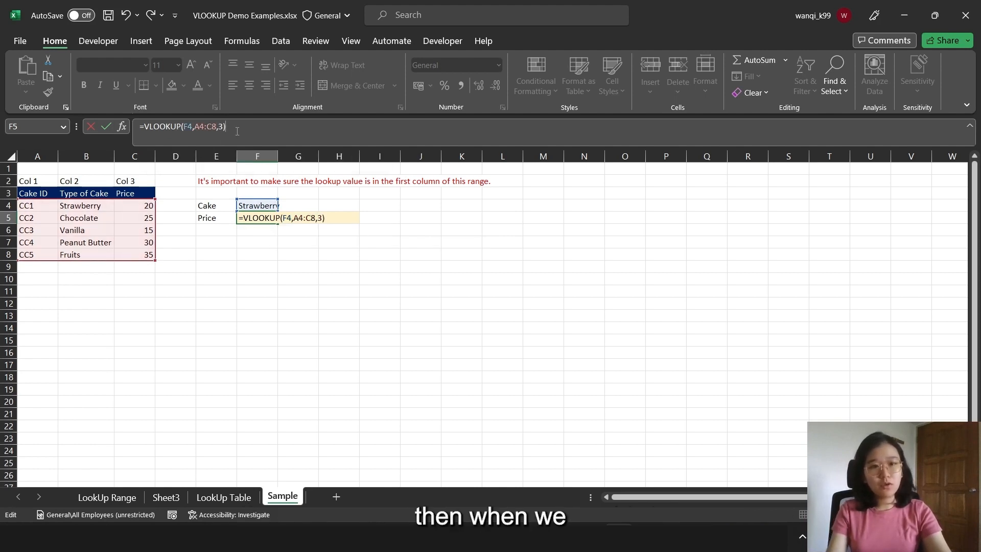
pyautogui.press('Return')
pyautogui.click(267, 214)
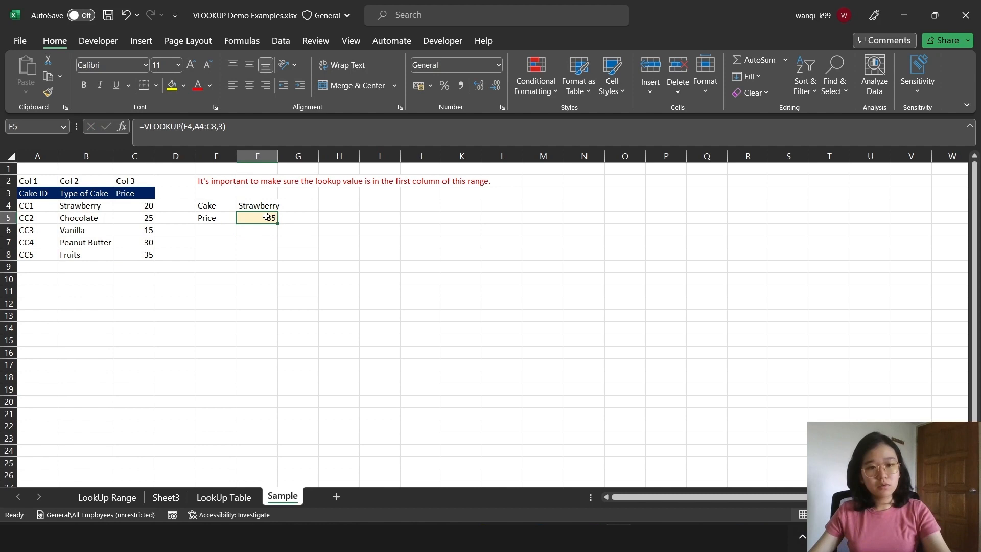
# Add FALSE as the range lookup argument of the F5 formula and inspect its result and the lookup value in F4
pyautogui.click(225, 126)
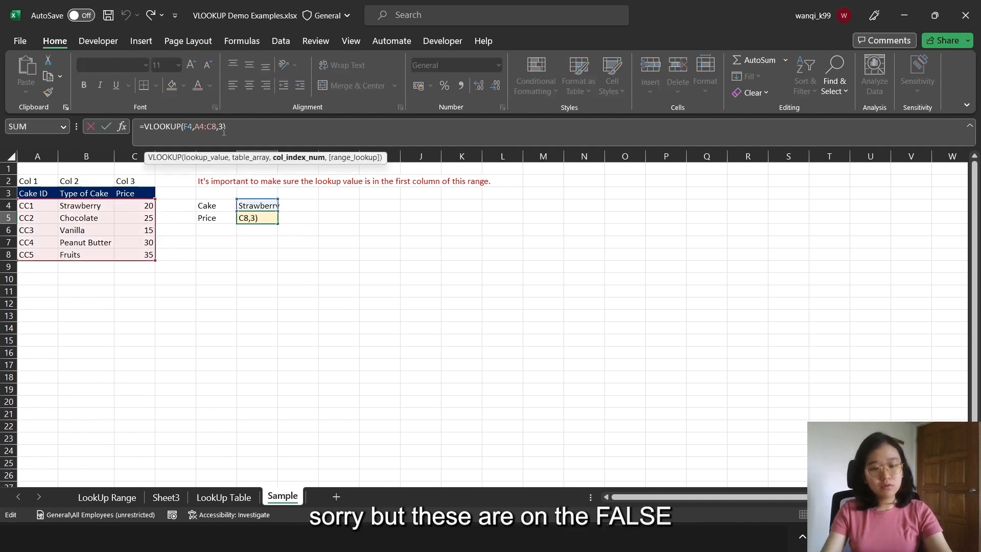
pyautogui.write(',false')
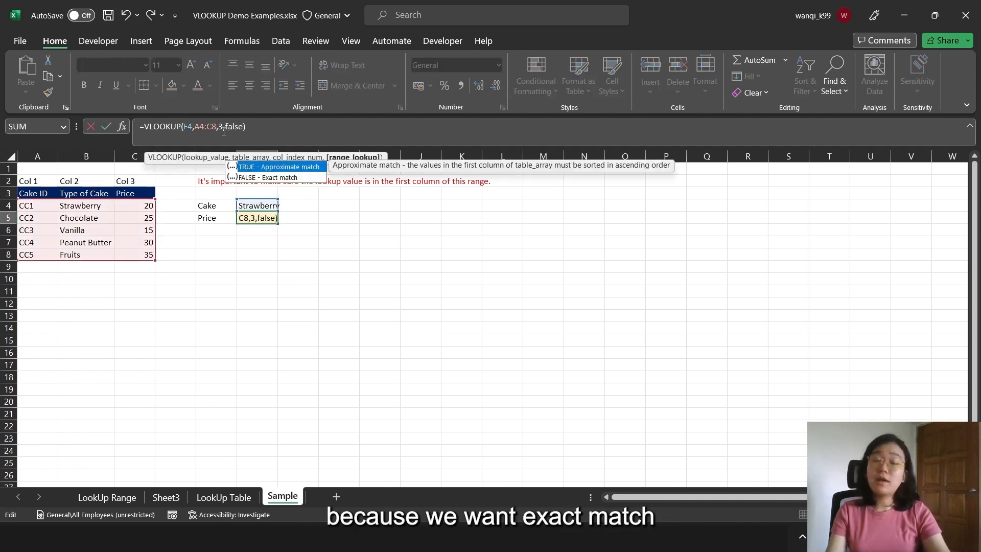
pyautogui.press('Return')
pyautogui.click(271, 217)
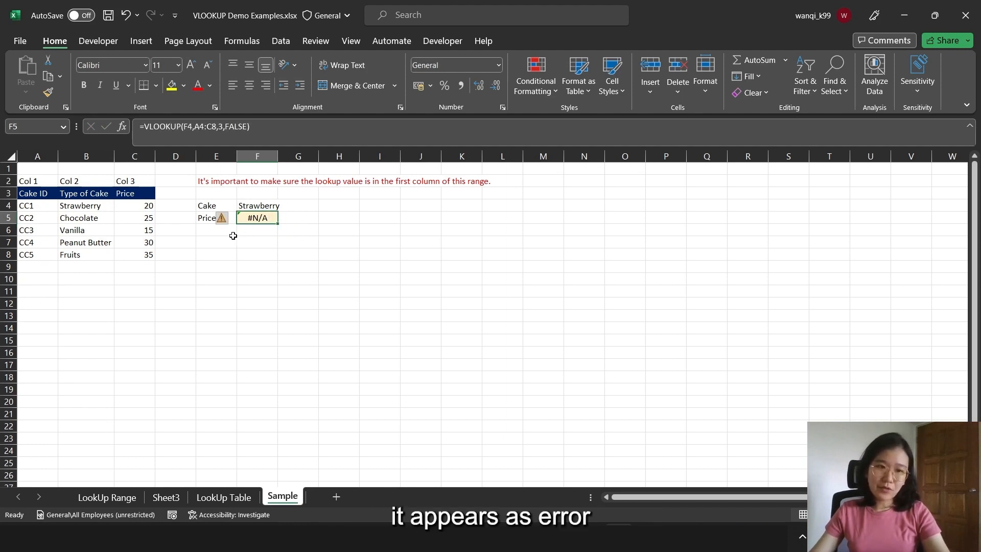
pyautogui.click(265, 206)
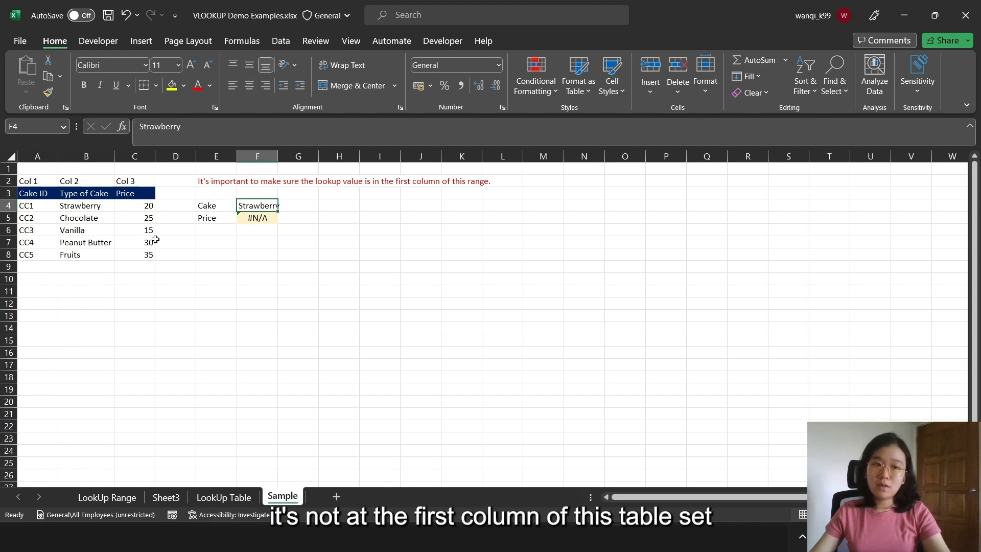
pyautogui.click(263, 219)
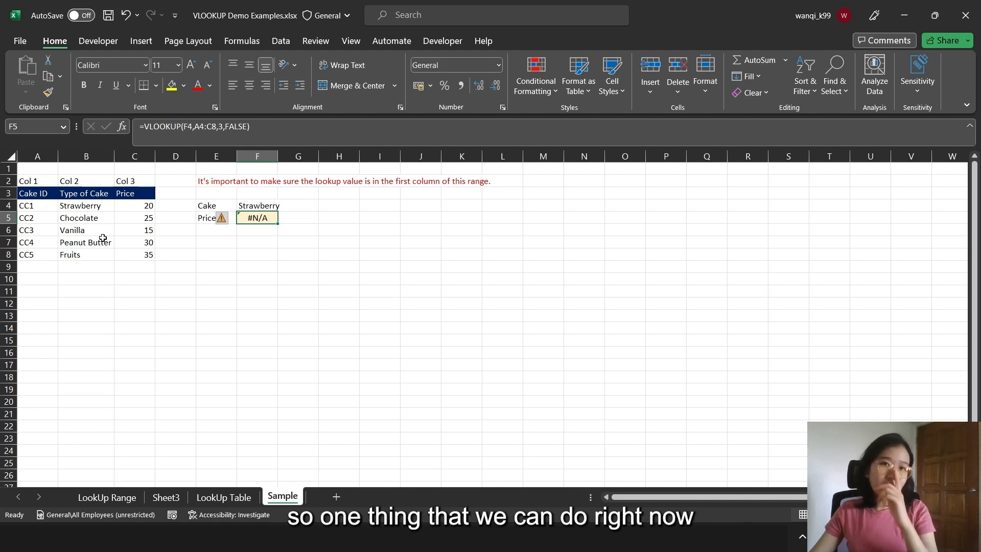
# Delete the Cake ID column (column A) so that Type of Cake is the first column of the lookup range
pyautogui.click(34, 154)
pyautogui.rightClick(34, 152)
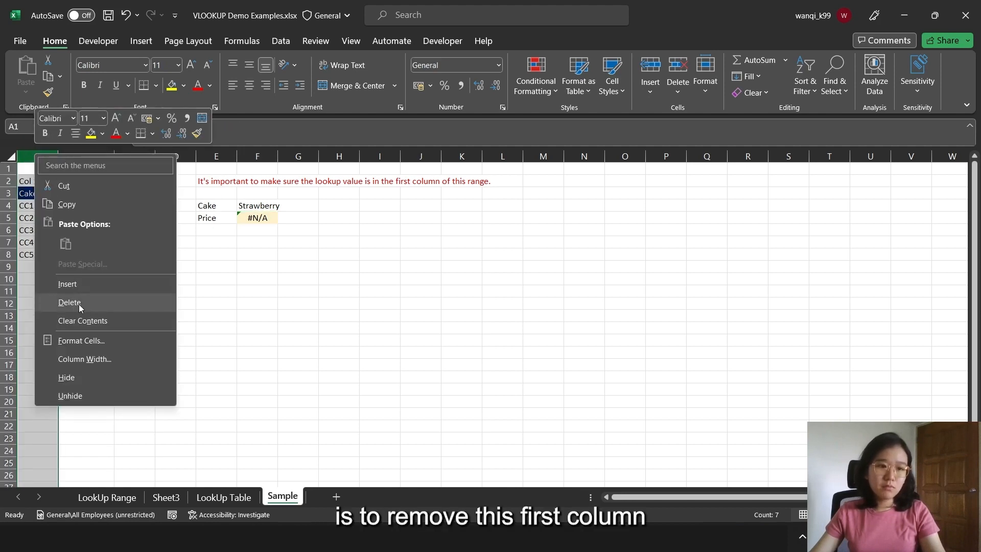
pyautogui.click(69, 302)
# Re-enter the price formula in E5 as =VLOOKUP(E4,A4:B8,2,FALSE) and reselect the cell
pyautogui.click(216, 218)
pyautogui.write('=vlookup')
pyautogui.press('Tab')
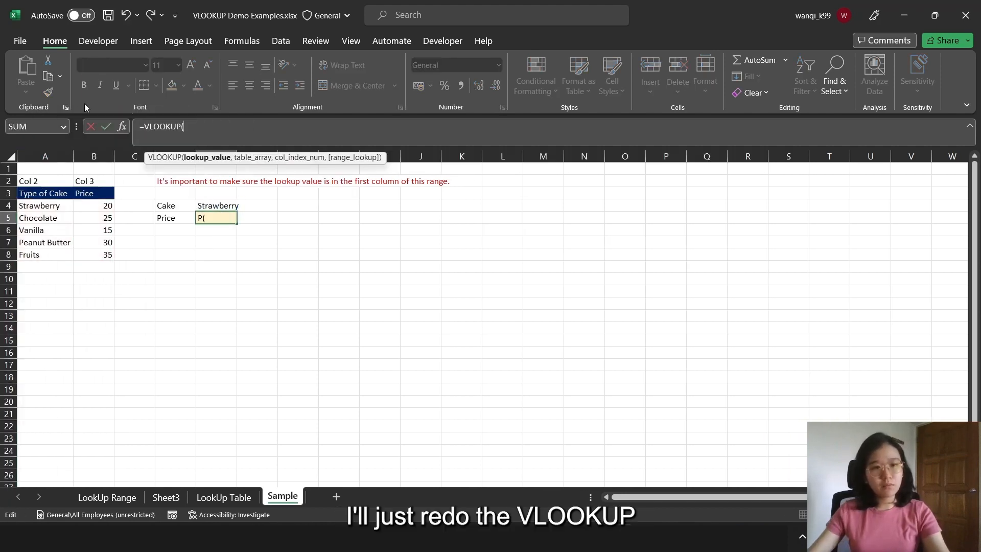
pyautogui.click(222, 206)
pyautogui.write(',')
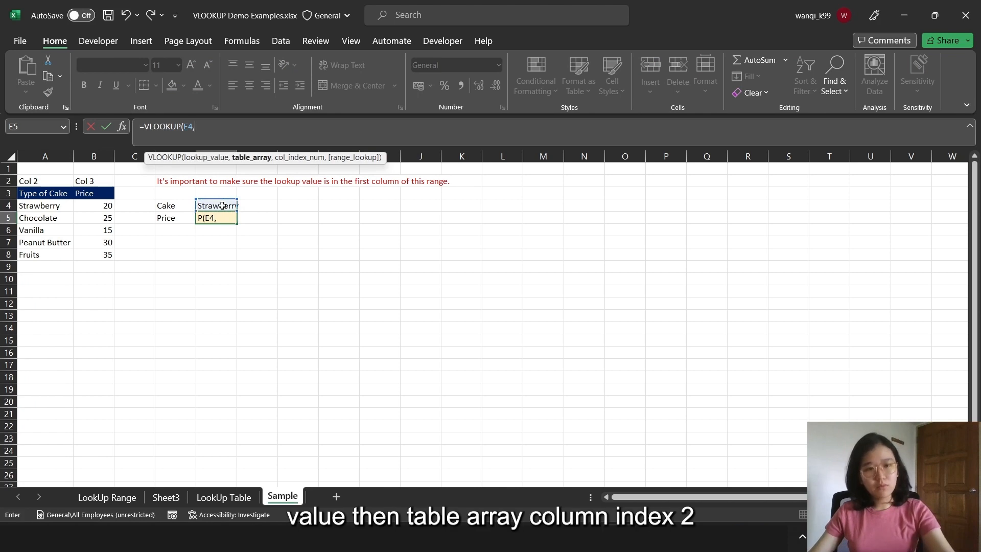
pyautogui.moveTo(56, 206); pyautogui.dragTo(94, 260)
pyautogui.write(',')
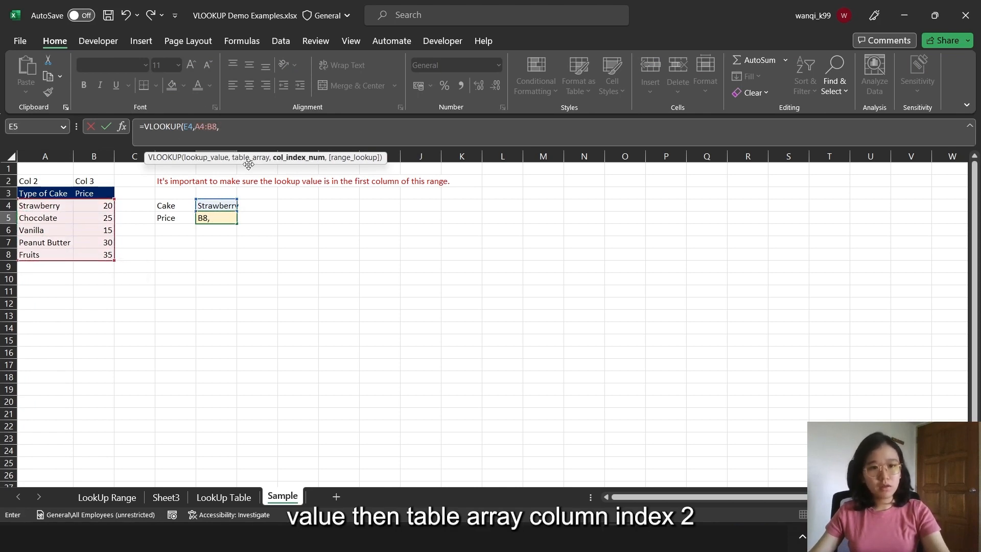
pyautogui.write('2,')
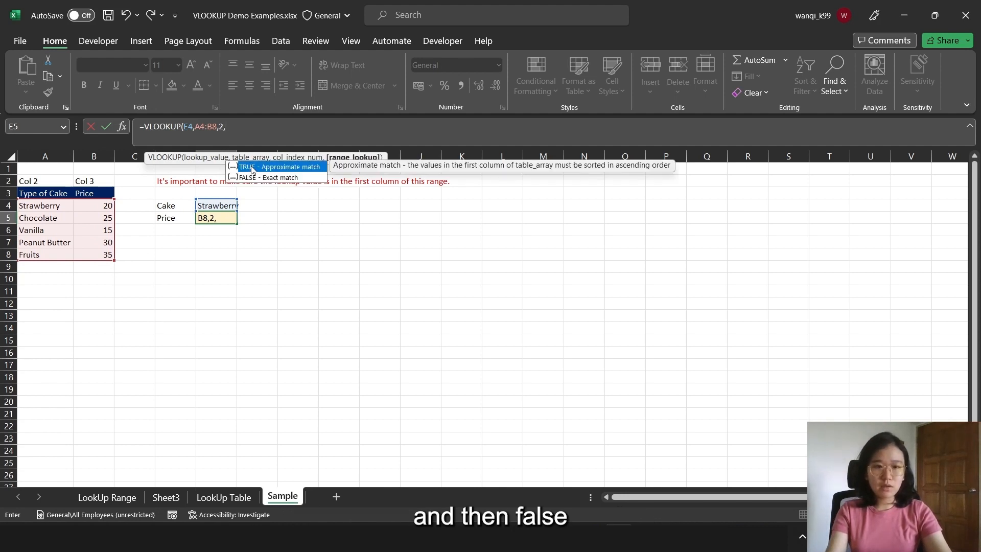
pyautogui.write('FALSE)')
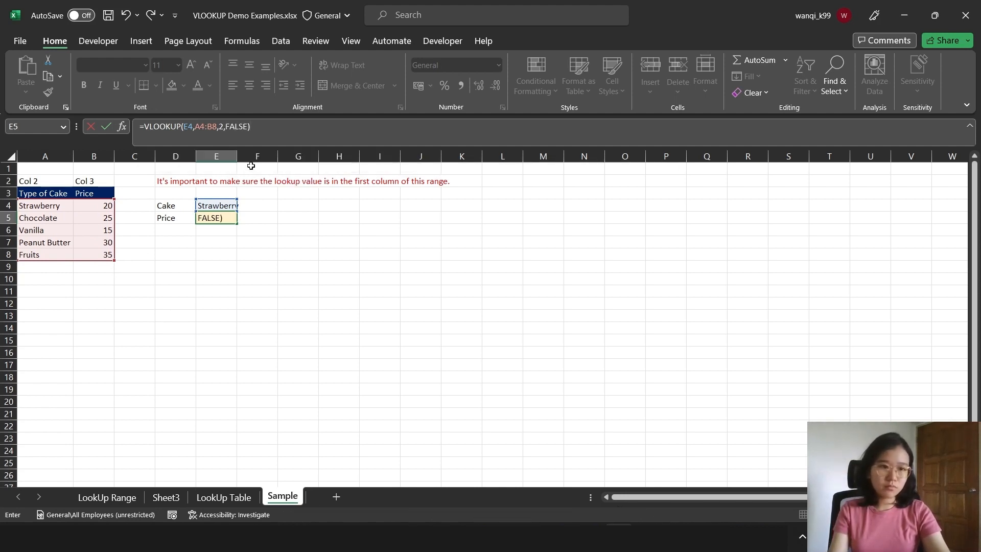
pyautogui.press('Return')
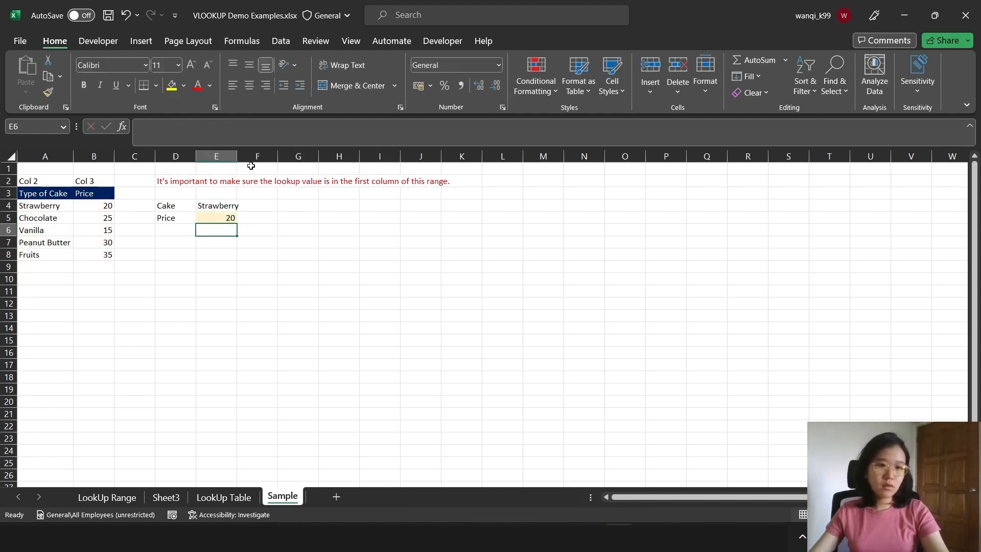
pyautogui.click(232, 221)
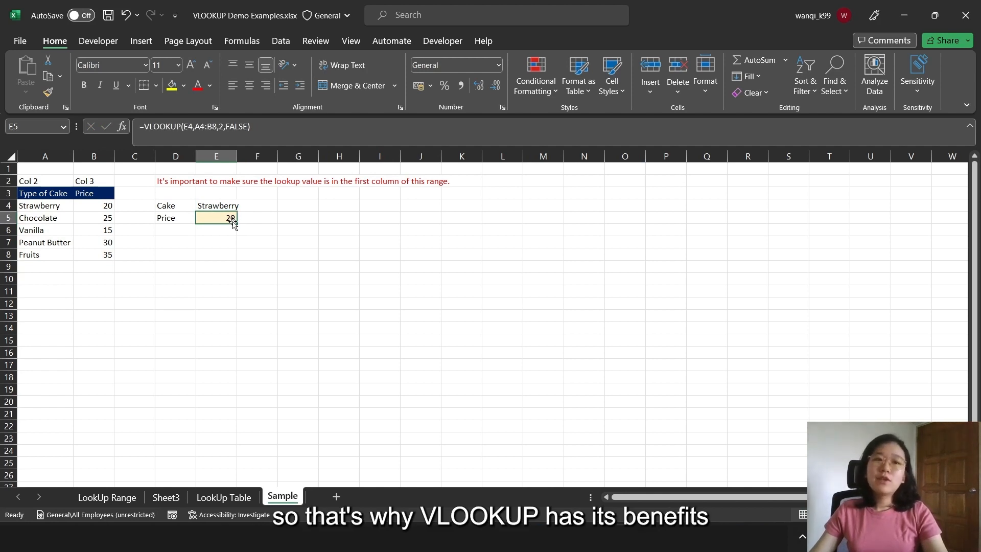